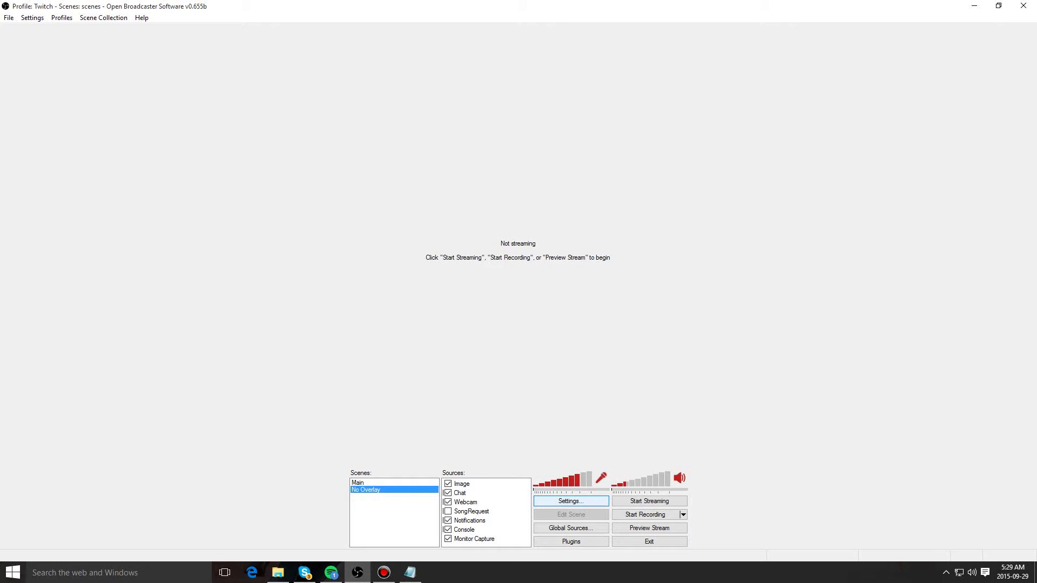
- Open the settings and go to the Encoding page
{"action": "left_click", "coordinate": [570, 501]}
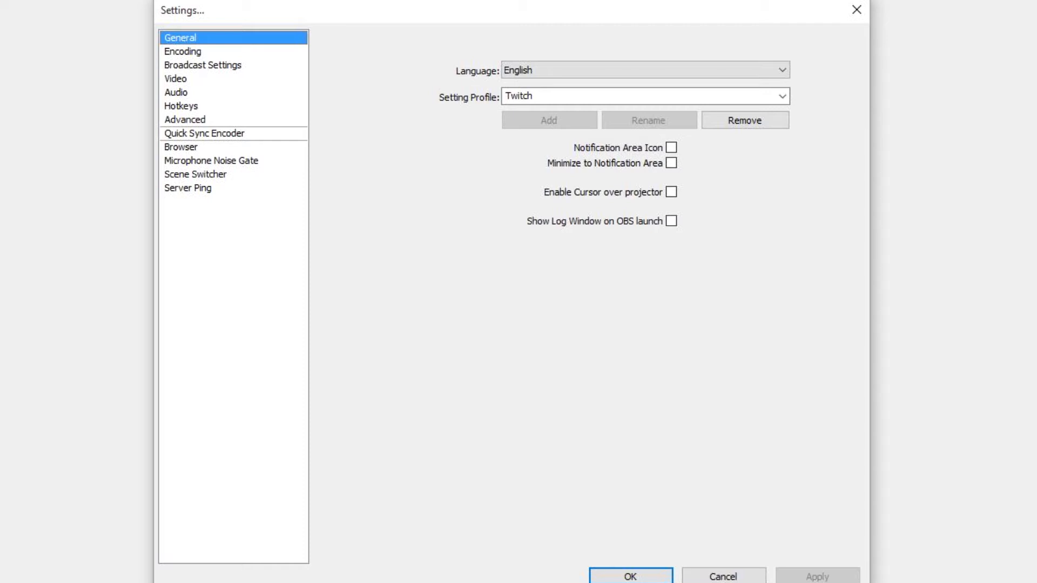
{"action": "left_click", "coordinate": [183, 51]}
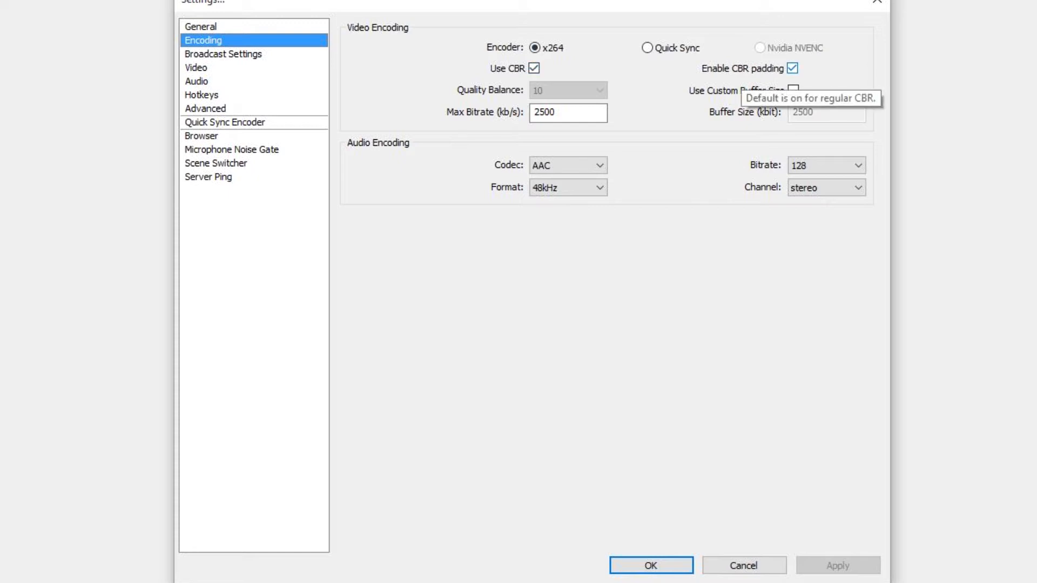
- Turn off Use CBR to view the Quality Balance choices, and re-enable Use CBR
{"action": "left_click", "coordinate": [533, 68]}
{"action": "left_click", "coordinate": [534, 68]}
{"action": "left_click", "coordinate": [534, 68]}
{"action": "left_click", "coordinate": [568, 90]}
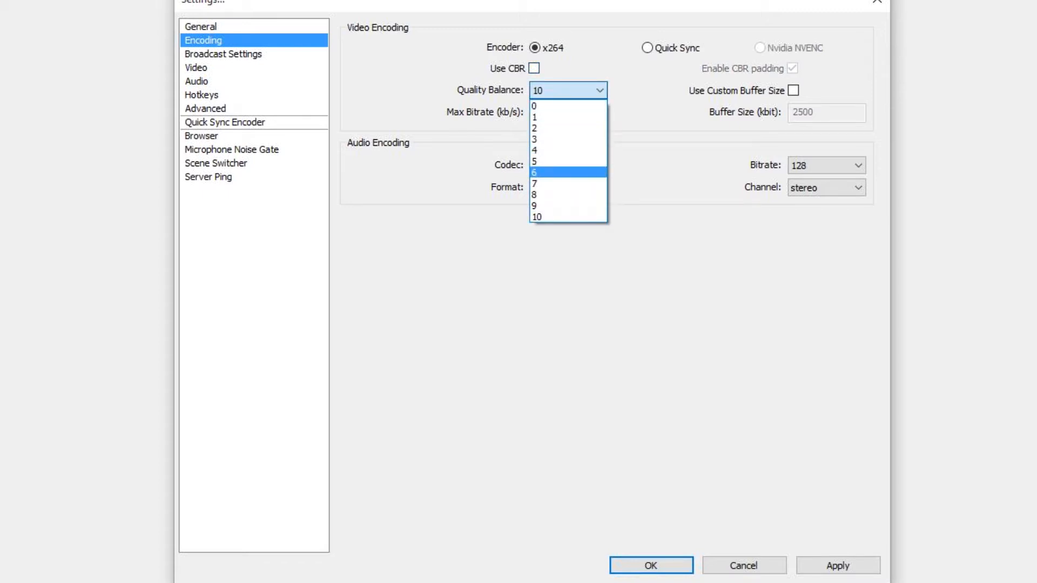
{"action": "left_click", "coordinate": [568, 90]}
{"action": "left_click", "coordinate": [568, 91]}
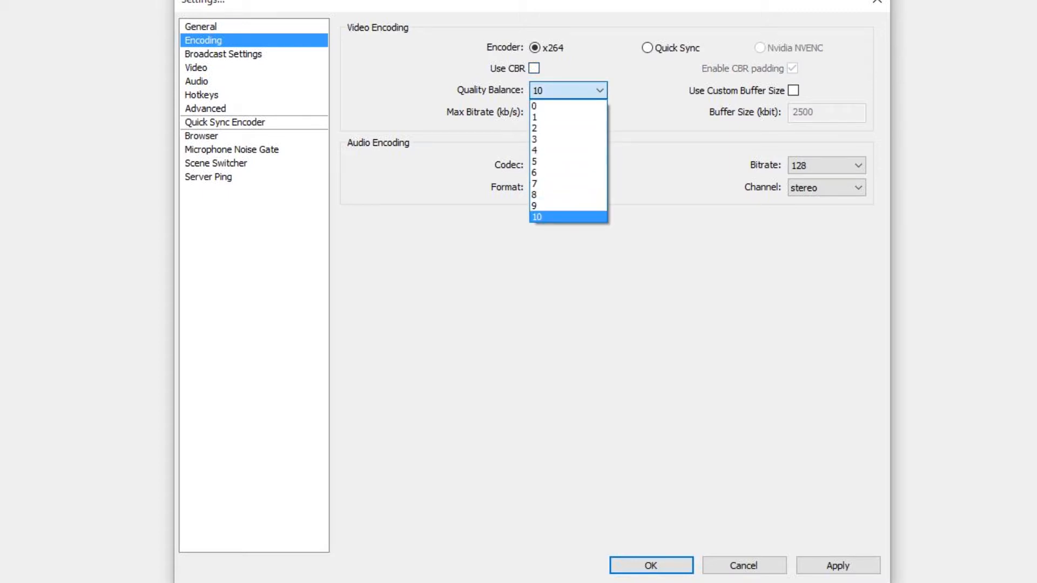
{"action": "left_click", "coordinate": [568, 90]}
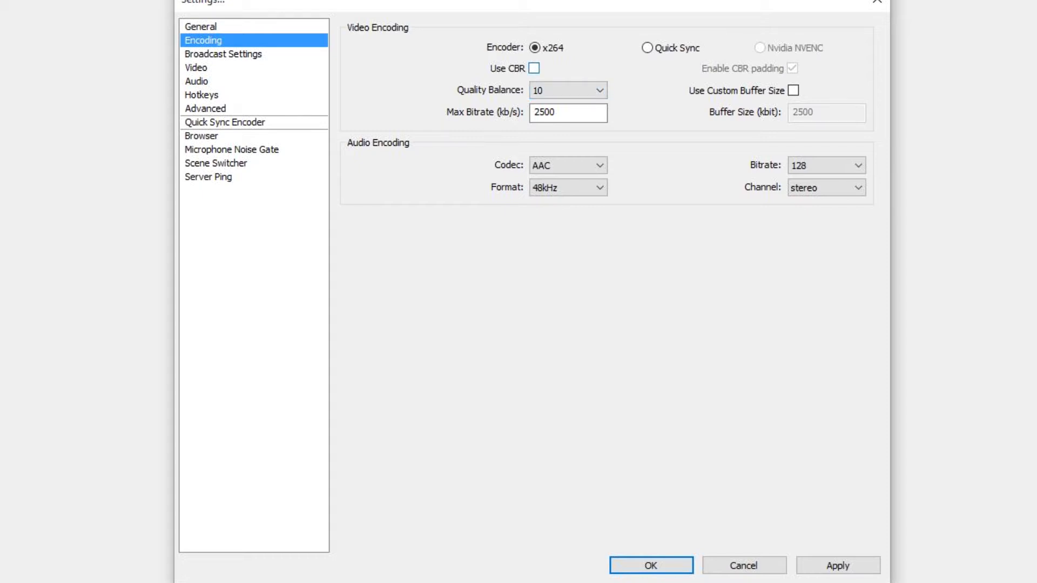
{"action": "left_click", "coordinate": [534, 68]}
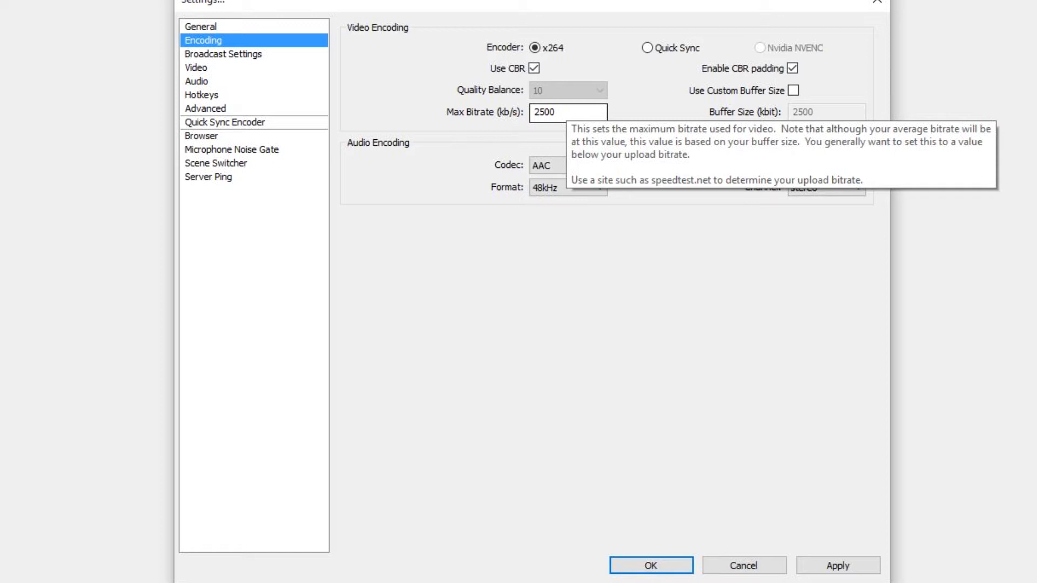
- Keep the maximum video bitrate at 2500 kb/s and confirm the encoding settings
{"action": "left_click", "coordinate": [562, 112]}
{"action": "double_click", "coordinate": [562, 111]}
{"action": "left_click", "coordinate": [562, 112]}
{"action": "double_click", "coordinate": [561, 112]}
{"action": "left_click", "coordinate": [556, 112]}
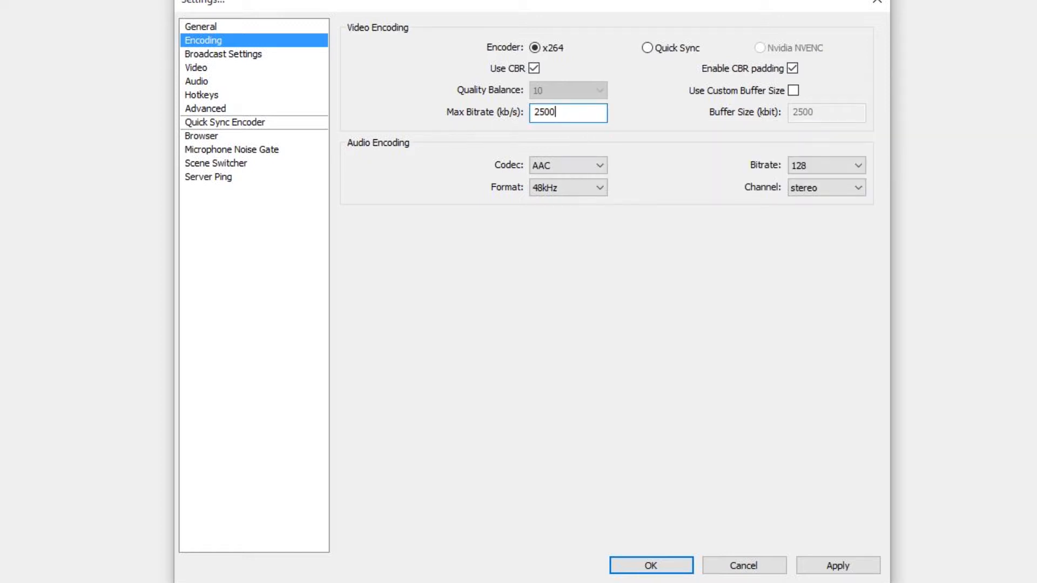
{"action": "double_click", "coordinate": [546, 112]}
{"action": "left_click", "coordinate": [556, 111]}
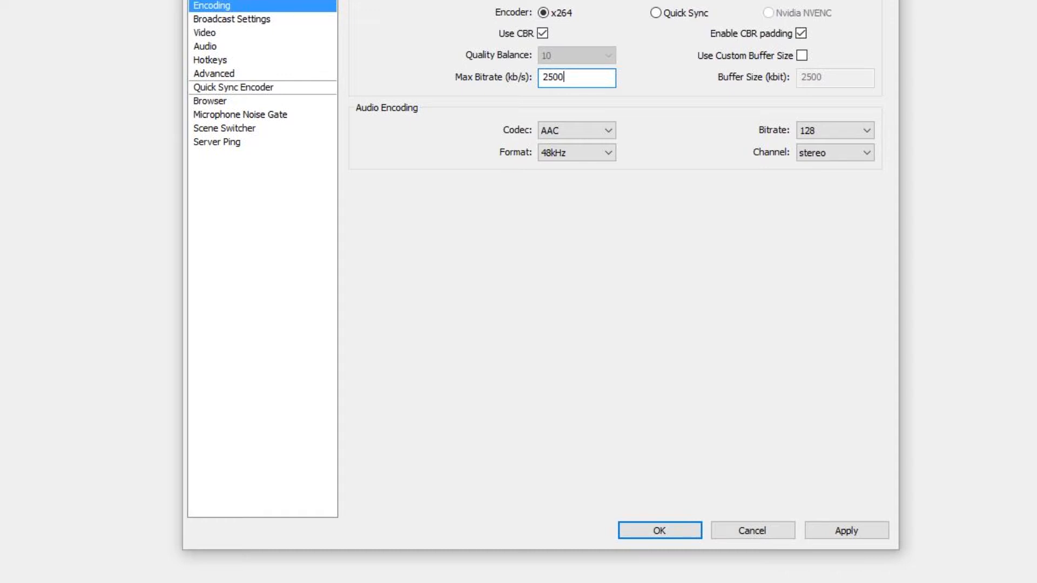
{"action": "key", "text": "shift+Left"}
{"action": "key", "text": "shift+Left"}
{"action": "key", "text": "shift+Left"}
{"action": "key", "text": "shift+Left"}
{"action": "key", "text": "Right"}
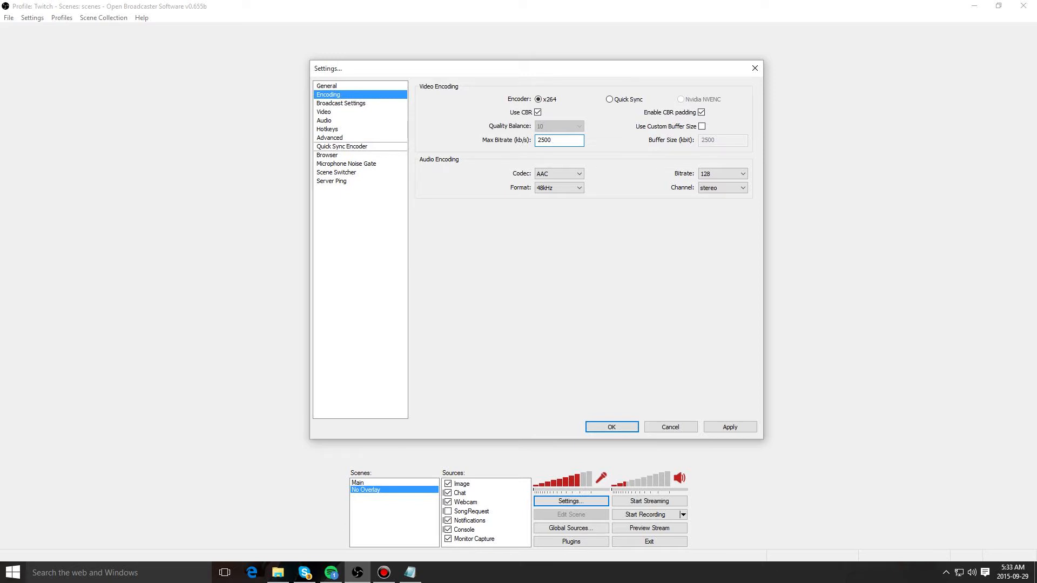
{"action": "left_click_drag", "start_coordinate": [523, 69], "coordinate": [527, 43]}
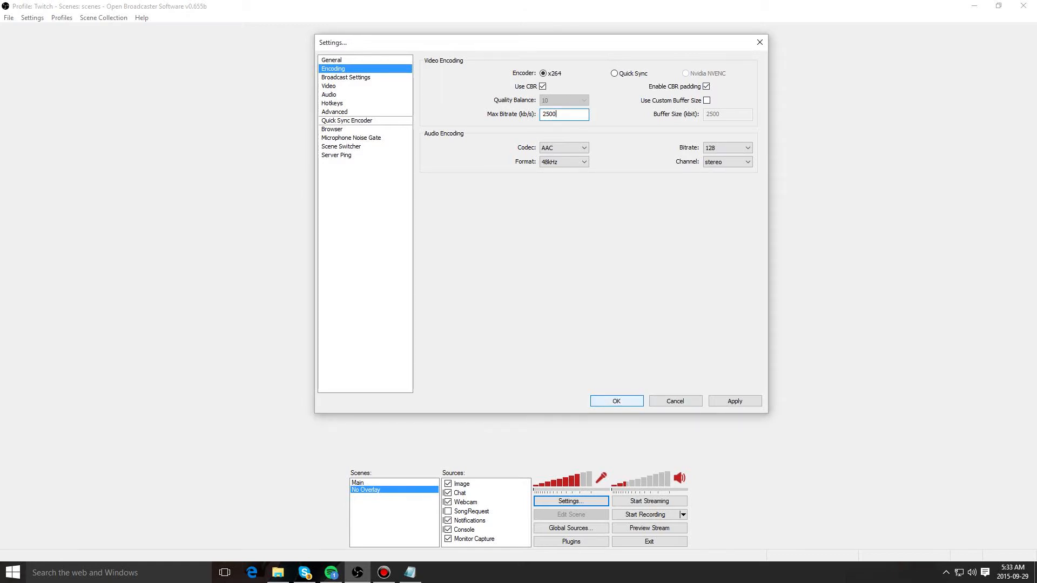
{"action": "key", "text": "Return"}
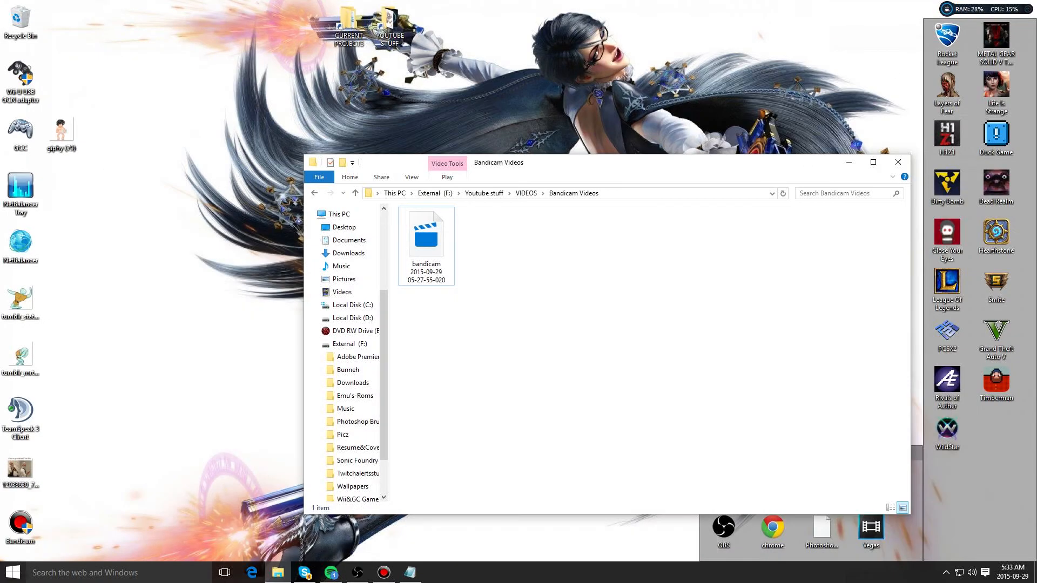
- Switch to Chrome and open speedtest.net for checking the upload bitrate
{"action": "double_click", "coordinate": [773, 532]}
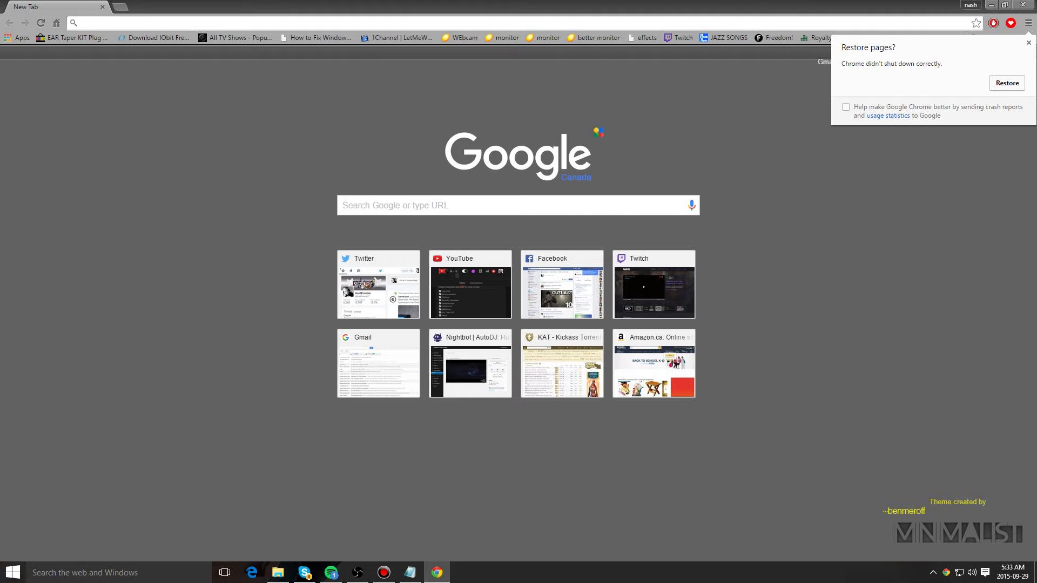
{"action": "type", "text": "speedtest.net"}
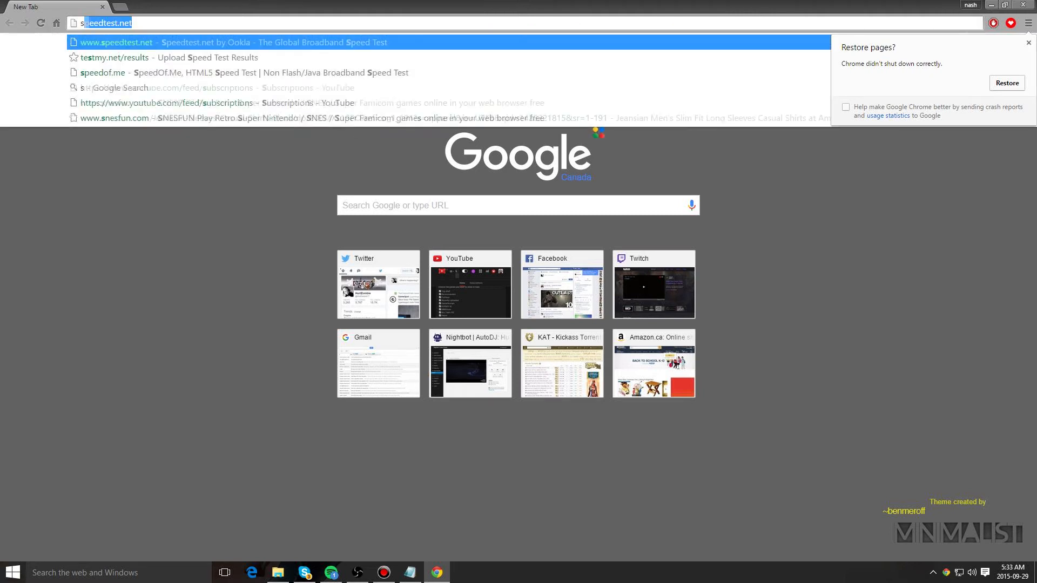
{"action": "key", "text": "Return"}
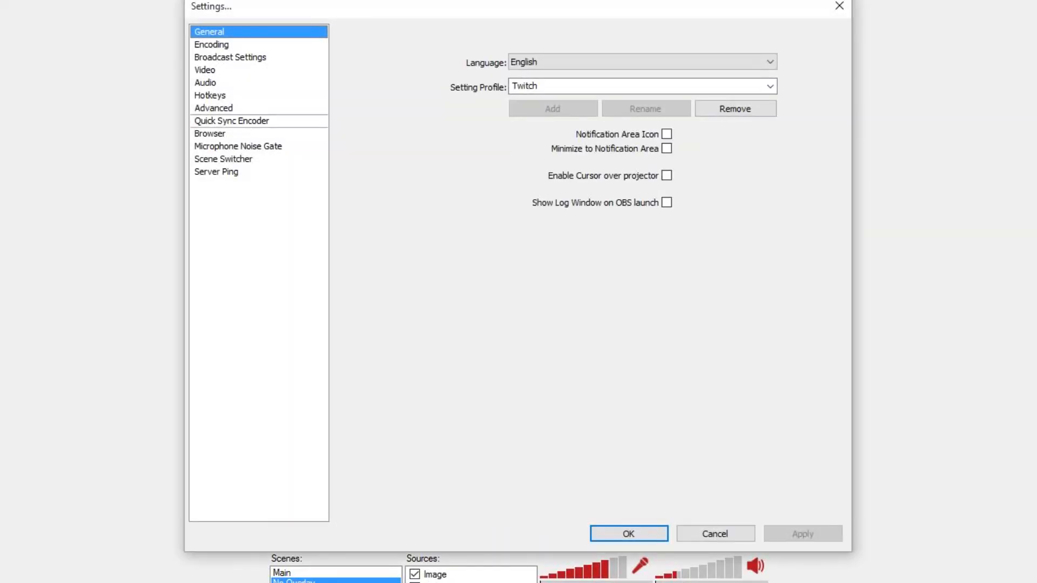
- Return to the OBS Encoding settings and check the maximum bitrate
{"action": "left_click", "coordinate": [211, 44]}
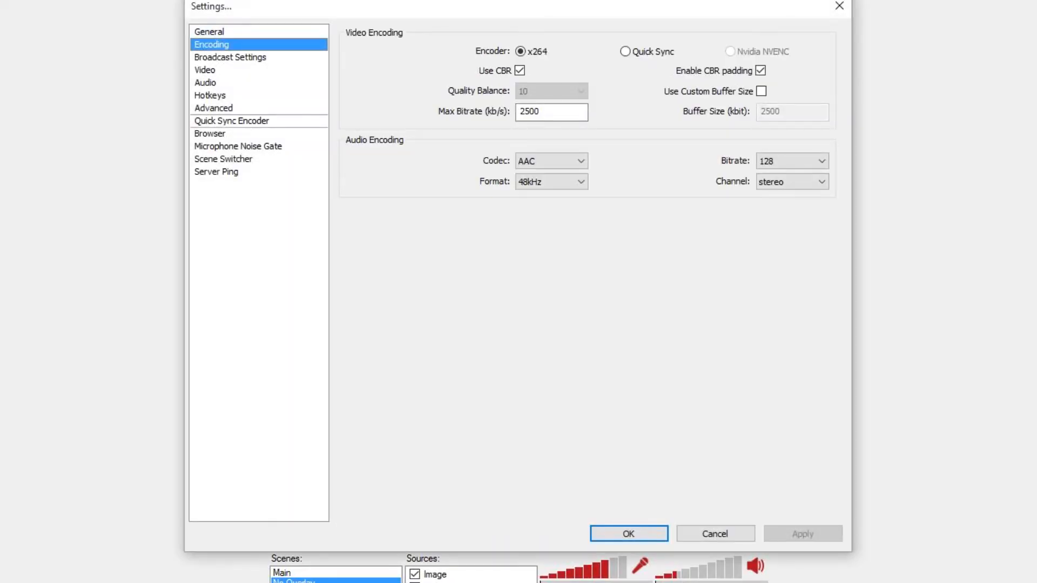
{"action": "mouse_move", "coordinate": [545, 112]}
- In Broadcast Settings, keep the mode at Live Stream and examine the available streaming services and FMS URL servers
{"action": "left_click", "coordinate": [230, 57]}
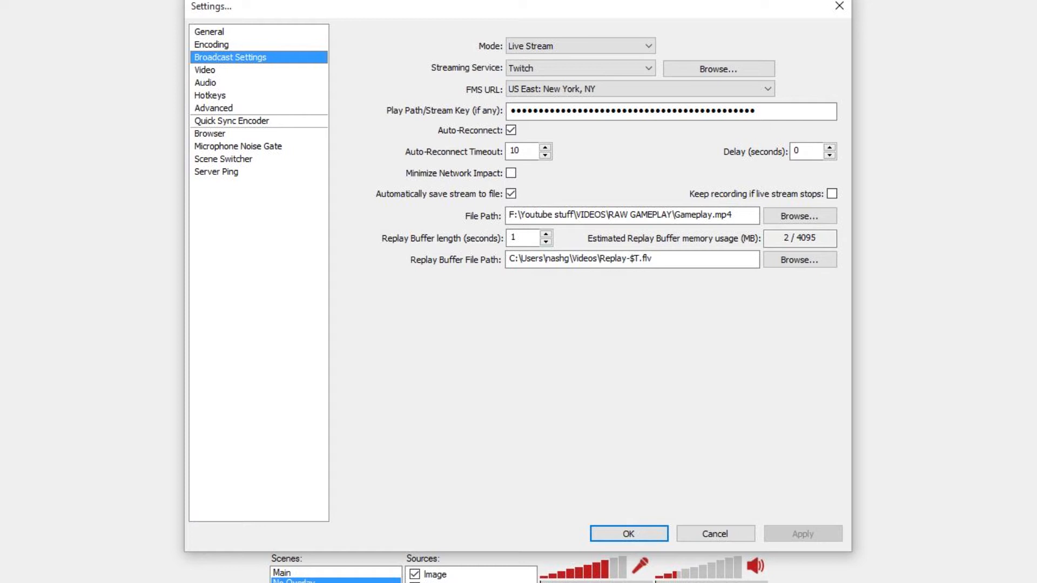
{"action": "left_click", "coordinate": [580, 46]}
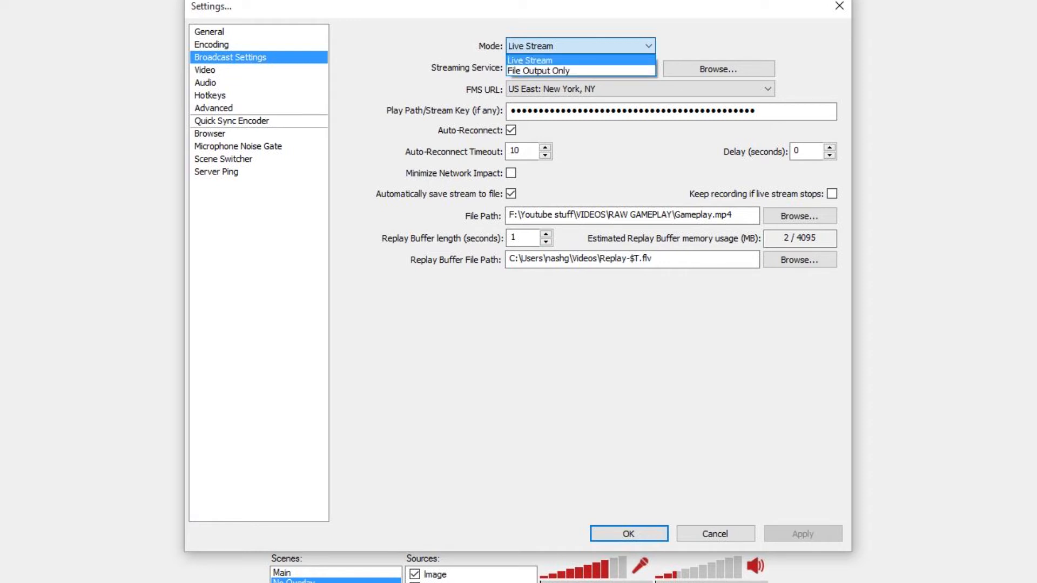
{"action": "left_click", "coordinate": [530, 60]}
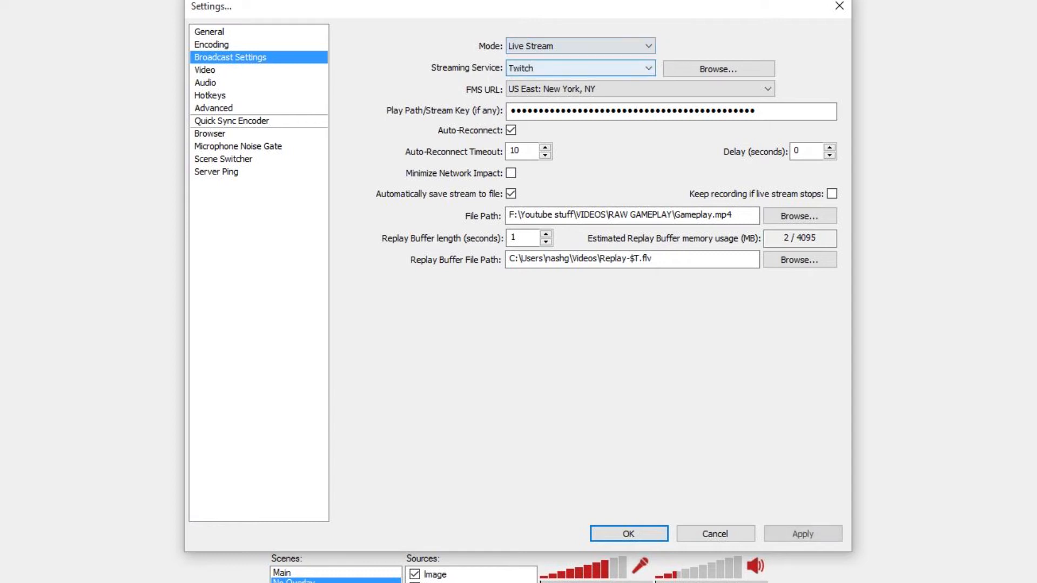
{"action": "left_click", "coordinate": [581, 68]}
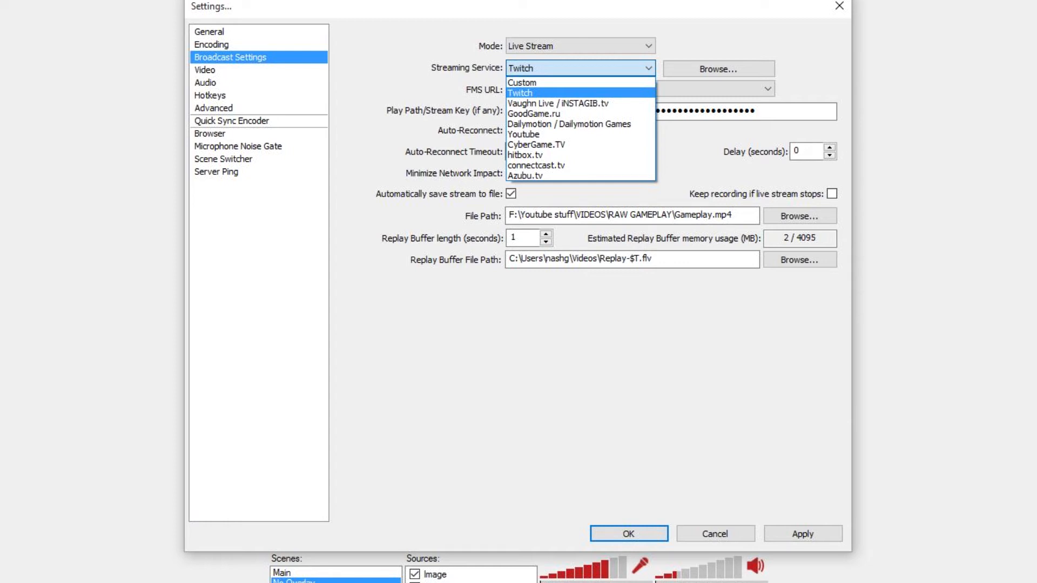
{"action": "key", "text": "Escape"}
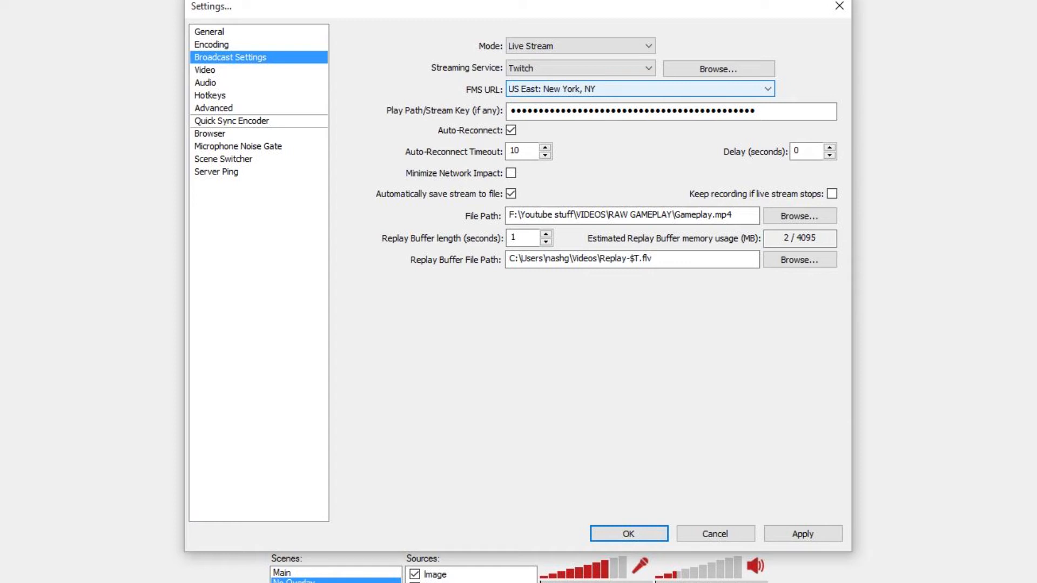
{"action": "left_click", "coordinate": [639, 89]}
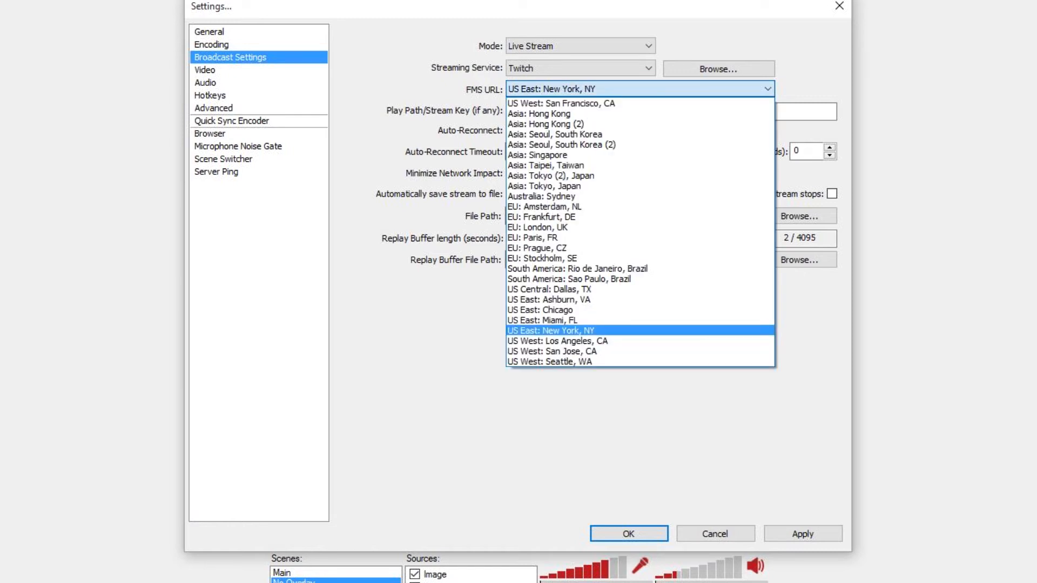
{"action": "key", "text": "Escape"}
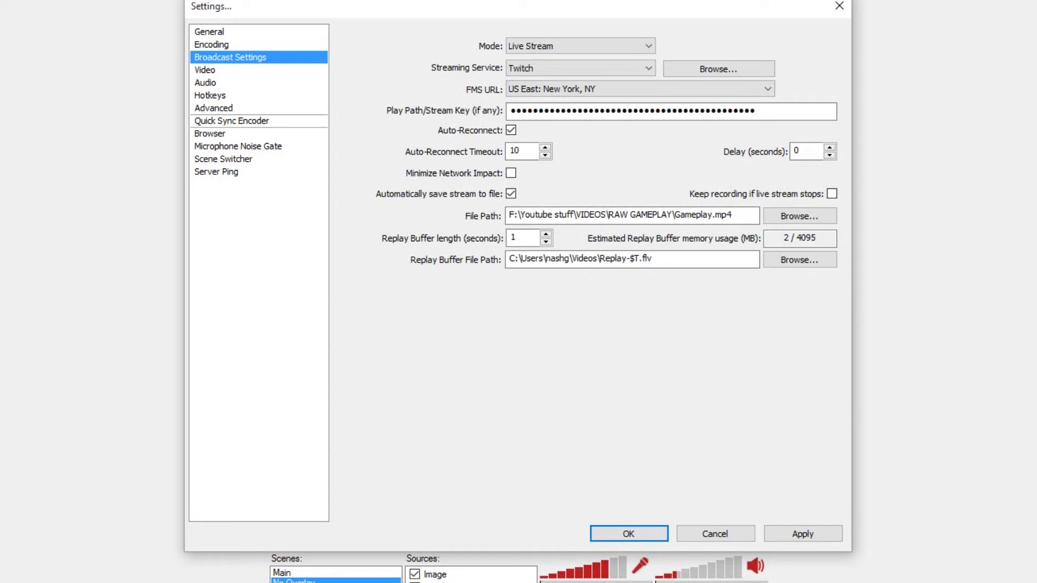
- Save the broadcast settings, compare the Twitch servers' pings with US East: New York, NY, and return to Broadcast Settings
{"action": "left_click", "coordinate": [216, 172]}
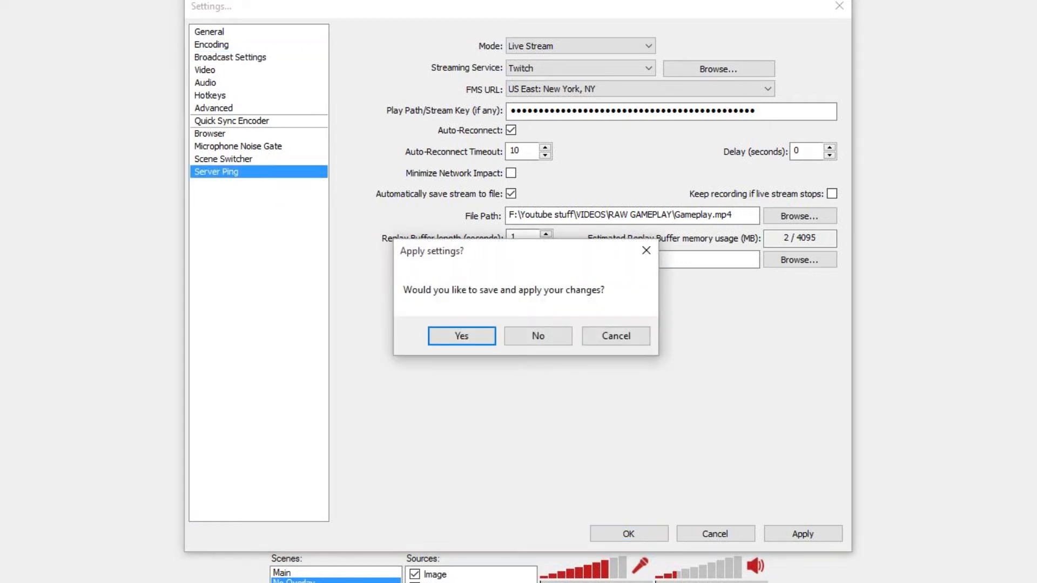
{"action": "key", "text": "Return"}
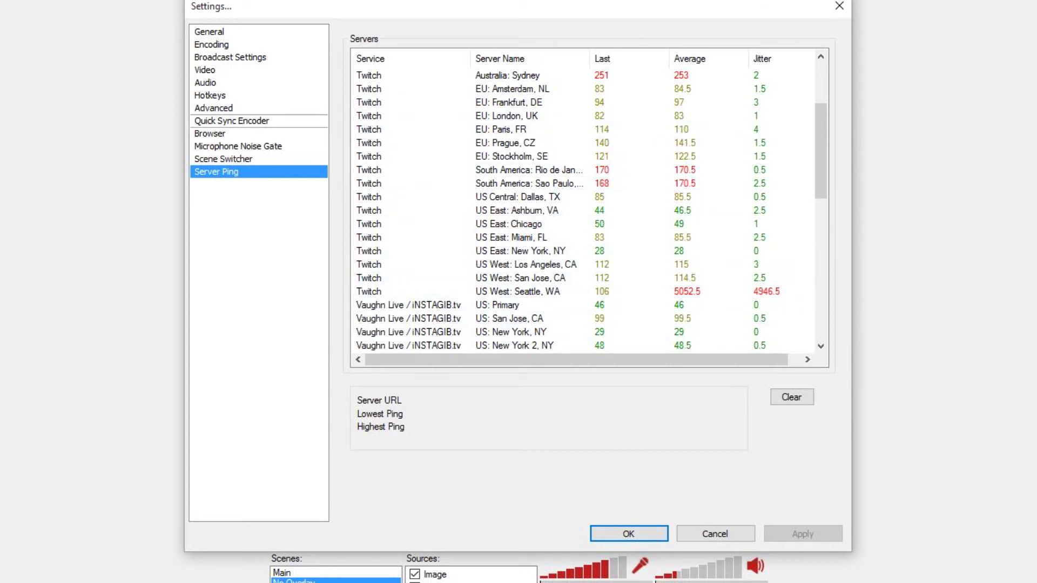
{"action": "left_click", "coordinate": [520, 251]}
{"action": "scroll", "coordinate": [583, 210], "scroll_direction": "up", "scroll_amount": 2}
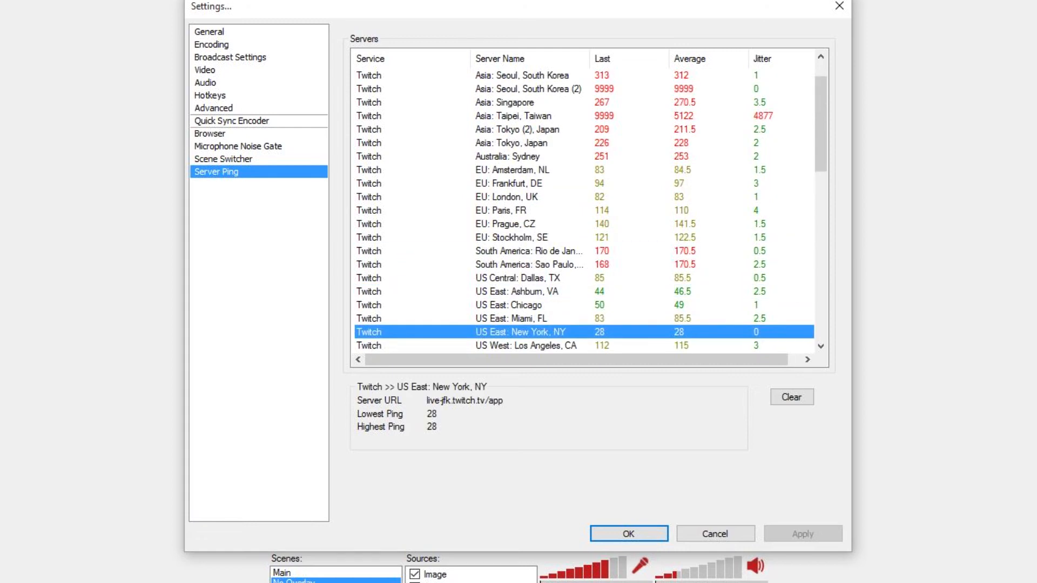
{"action": "scroll", "coordinate": [582, 210], "scroll_direction": "down", "scroll_amount": 3}
{"action": "scroll", "coordinate": [582, 210], "scroll_direction": "up", "scroll_amount": 1}
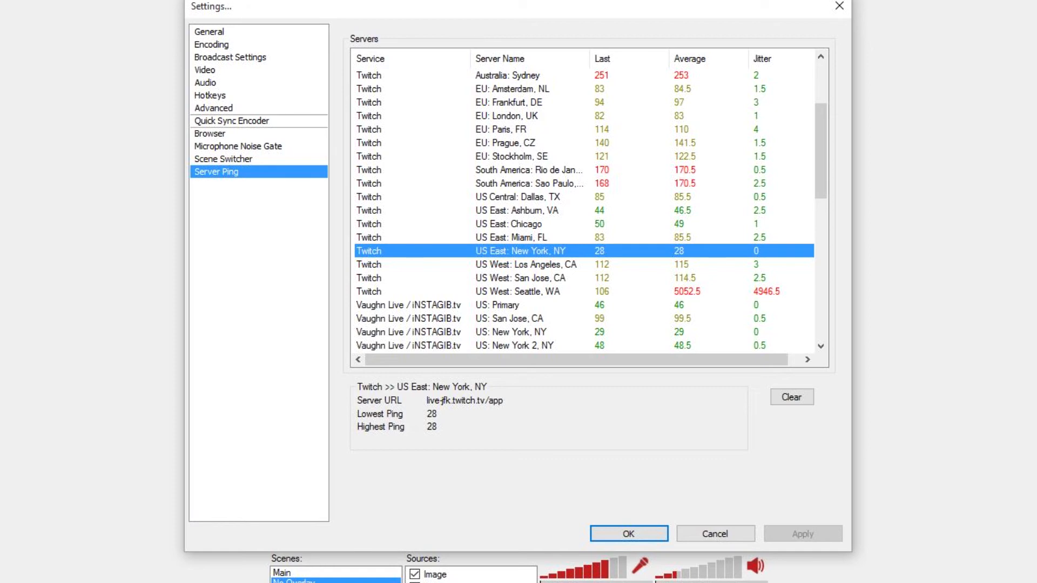
{"action": "left_click", "coordinate": [230, 58]}
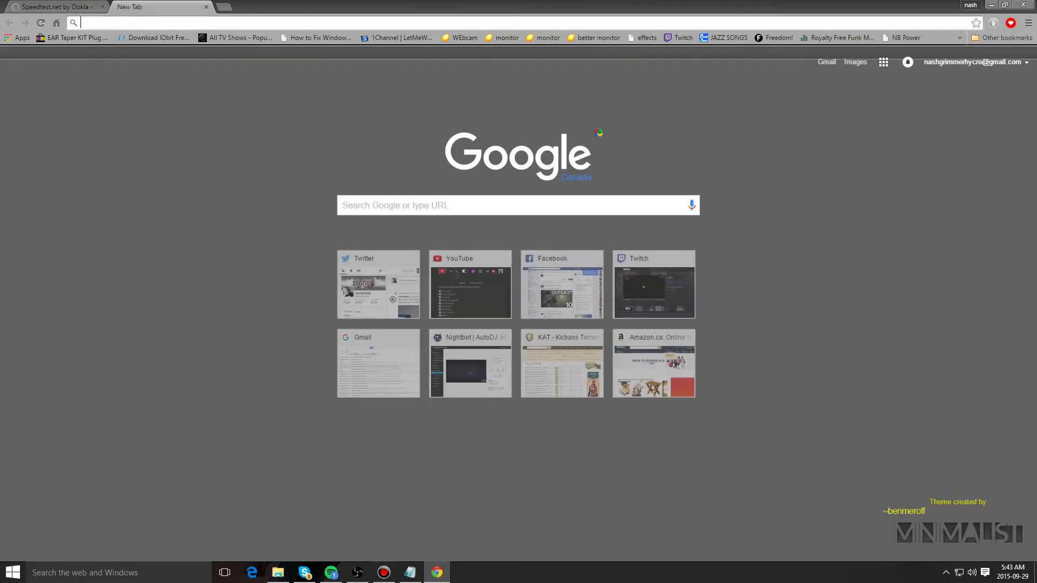
- Switch to Chrome, load twitch.tv in a new tab, and open the Stream Key page of the channel dashboard
{"action": "type", "text": "twitch.tv"}
{"action": "key", "text": "Return"}
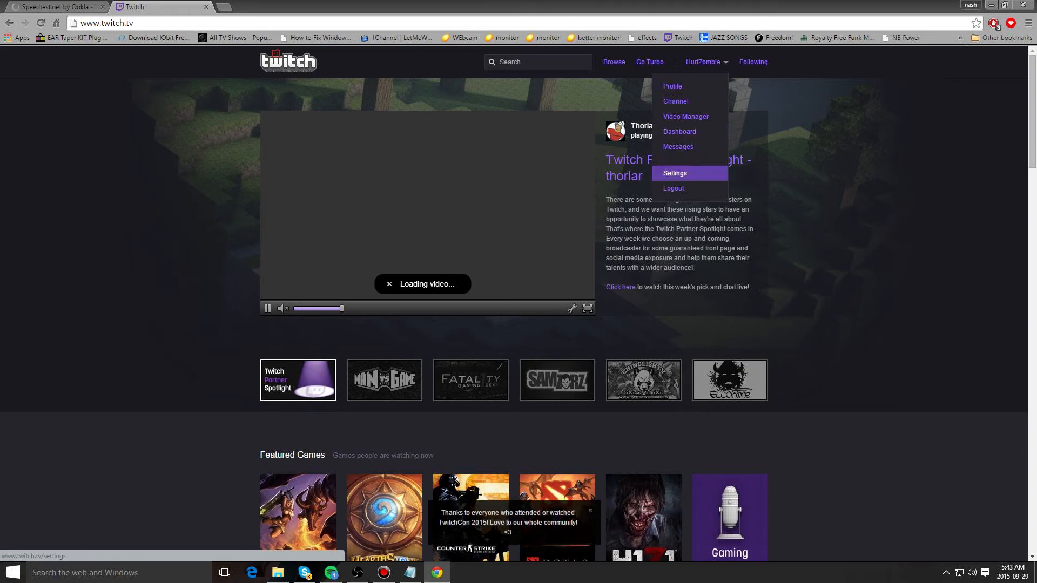
{"action": "left_click", "coordinate": [680, 132]}
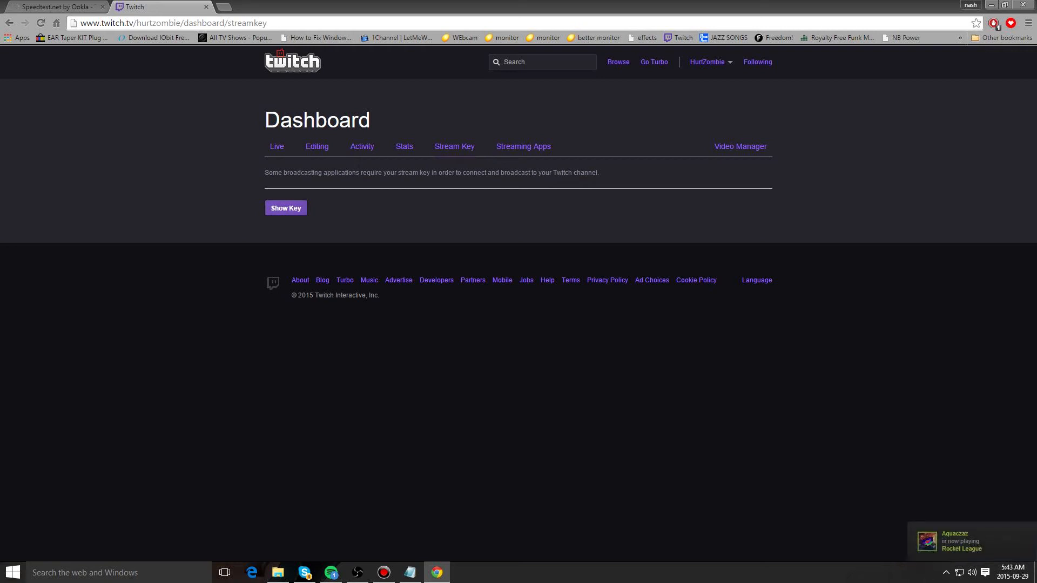
- Request the stream key on the Twitch dashboard, dismiss the dialog without revealing the key, and close the Twitch tab
{"action": "left_click", "coordinate": [286, 208]}
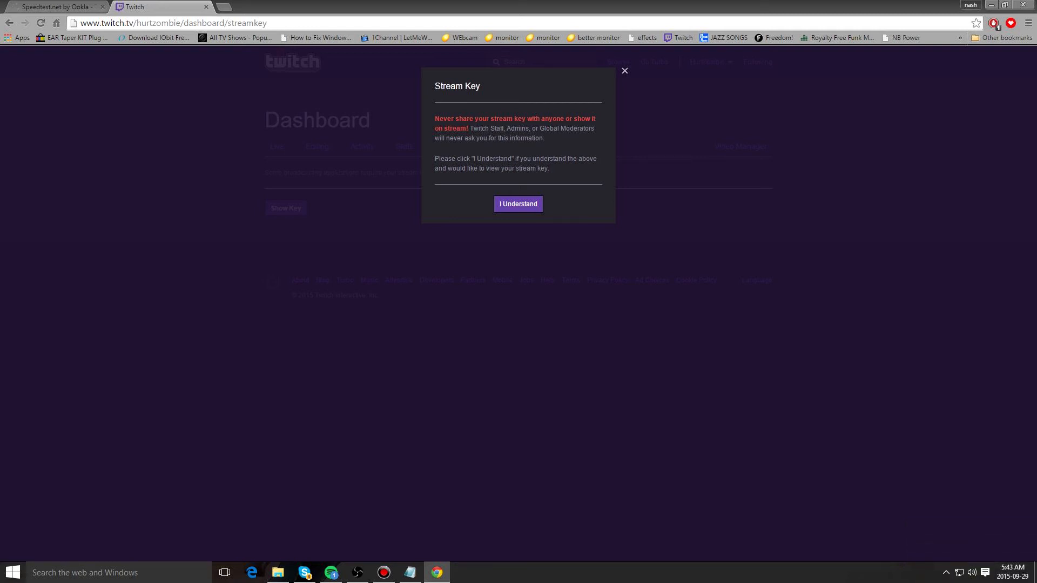
{"action": "left_click", "coordinate": [625, 71]}
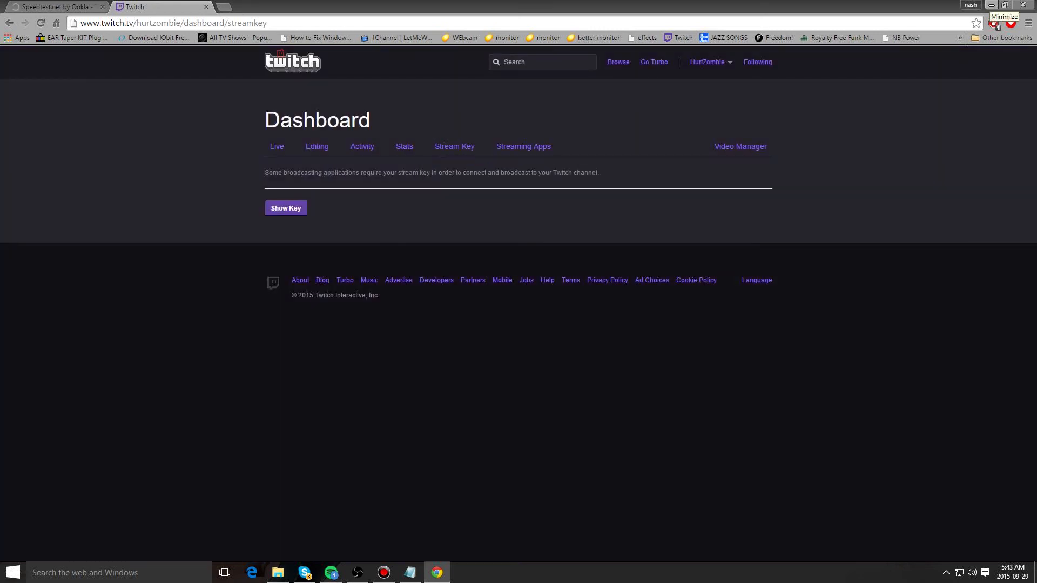
{"action": "left_click", "coordinate": [206, 7]}
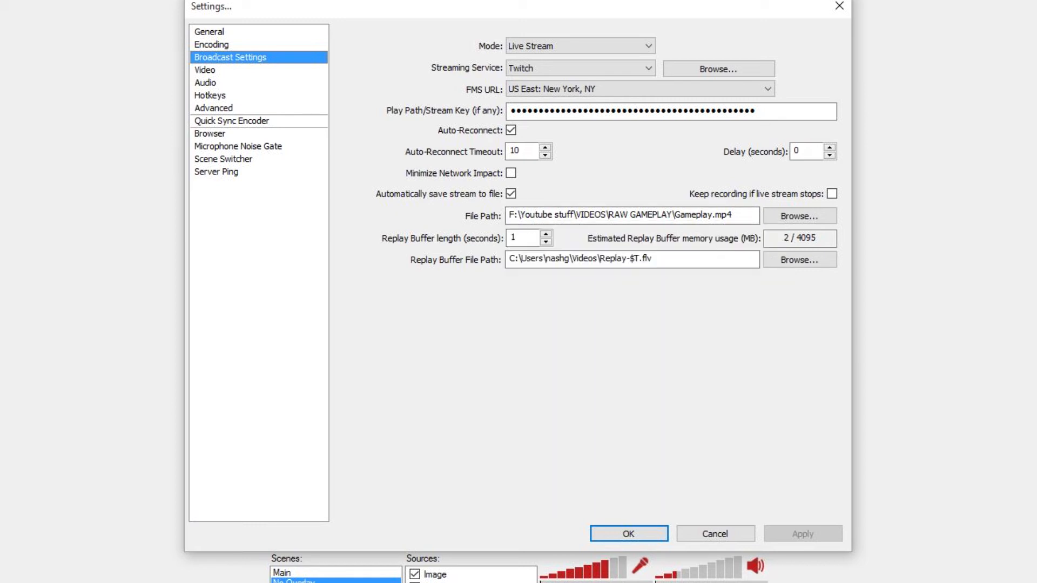
- Back in the OBS Broadcast Settings, check the replay buffer length and browse for the replay buffer file path
{"action": "double_click", "coordinate": [514, 237]}
{"action": "left_click", "coordinate": [516, 237]}
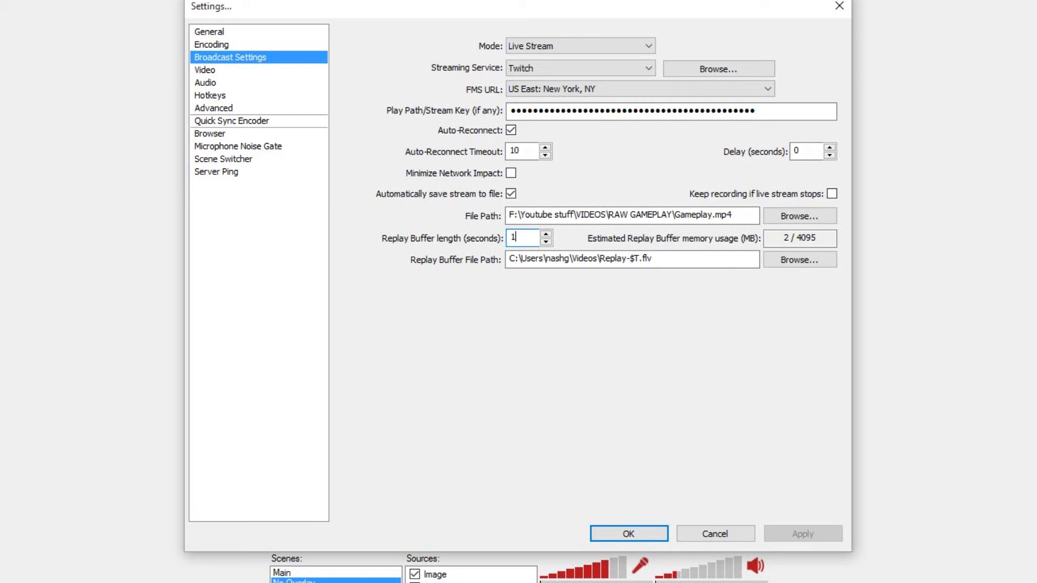
{"action": "mouse_move", "coordinate": [689, 259]}
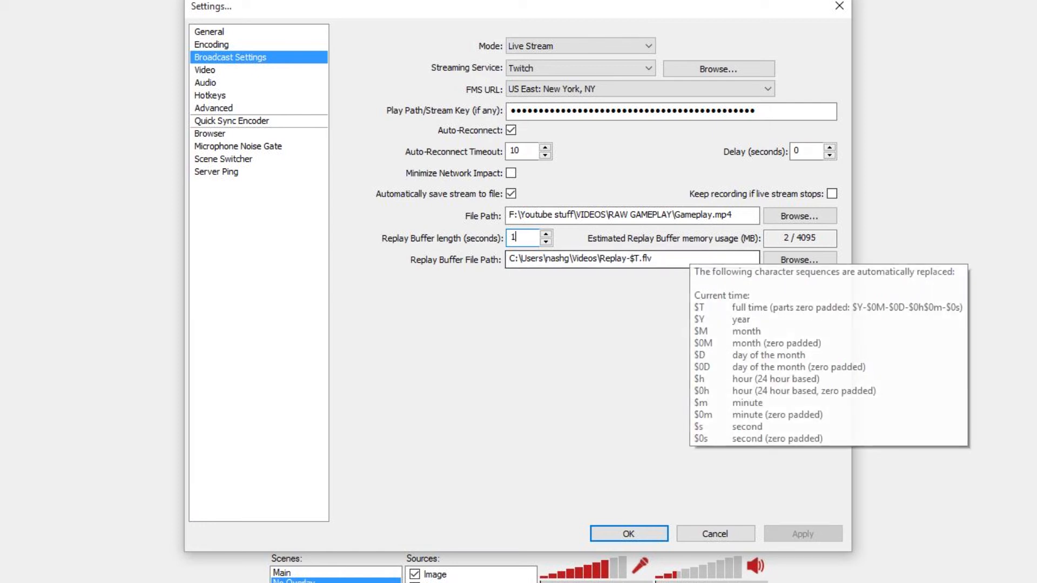
{"action": "left_click", "coordinate": [799, 260]}
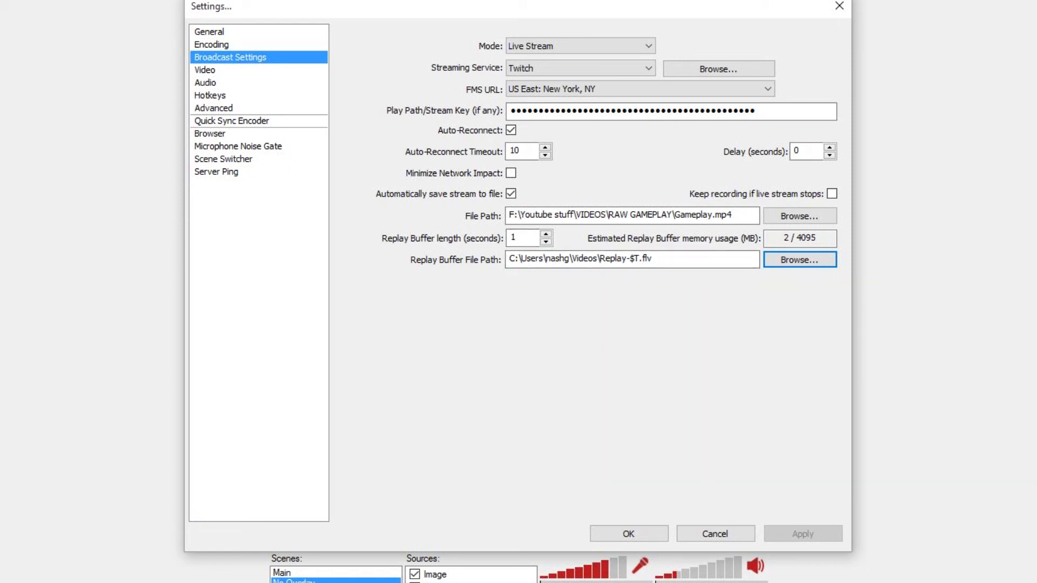
- Open the Video settings and review the available video adapters and the downscale filter options
{"action": "left_click", "coordinate": [205, 69]}
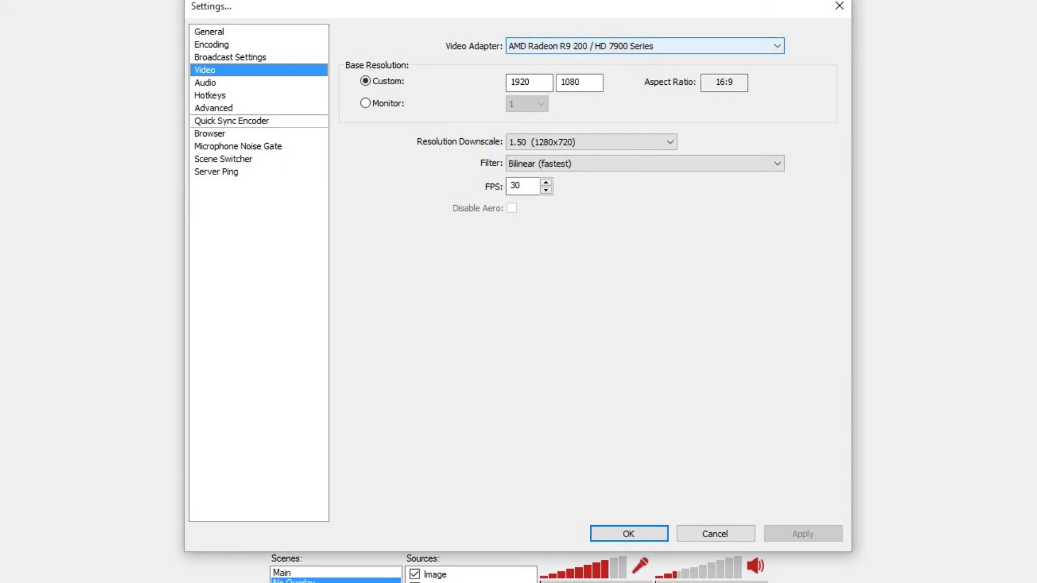
{"action": "left_click", "coordinate": [645, 46]}
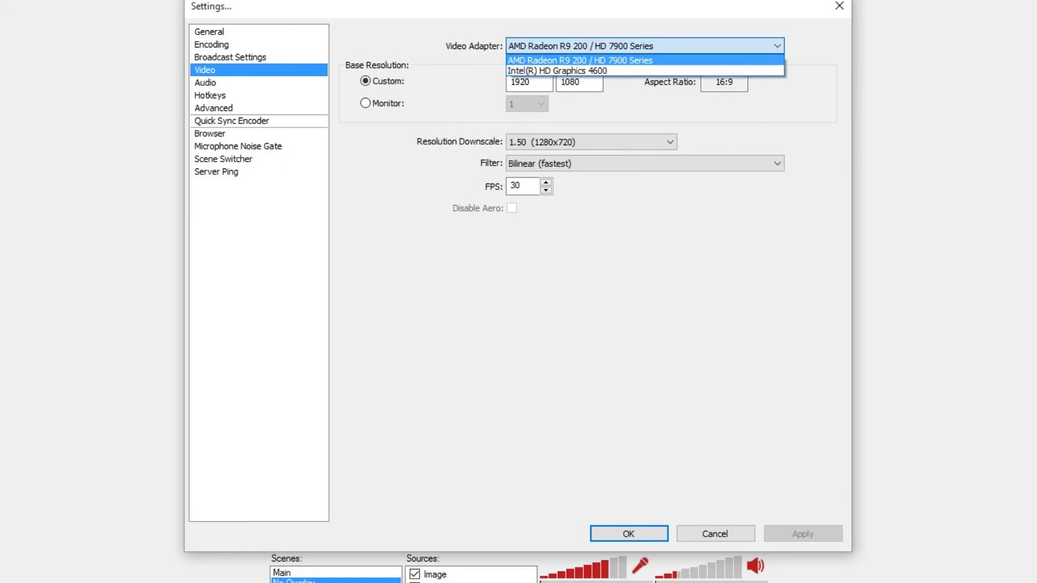
{"action": "key", "text": "Escape"}
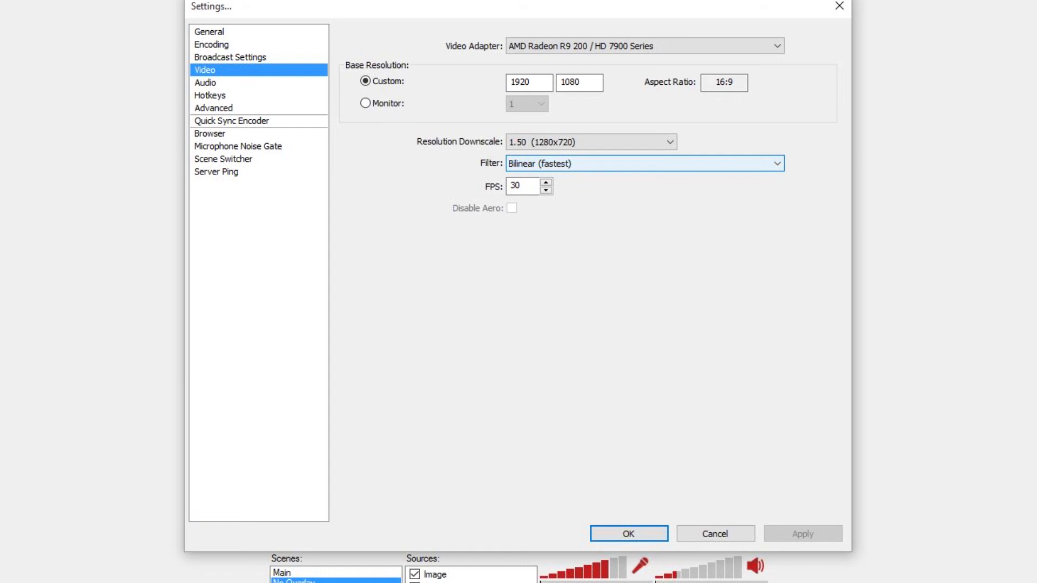
{"action": "left_click", "coordinate": [643, 163]}
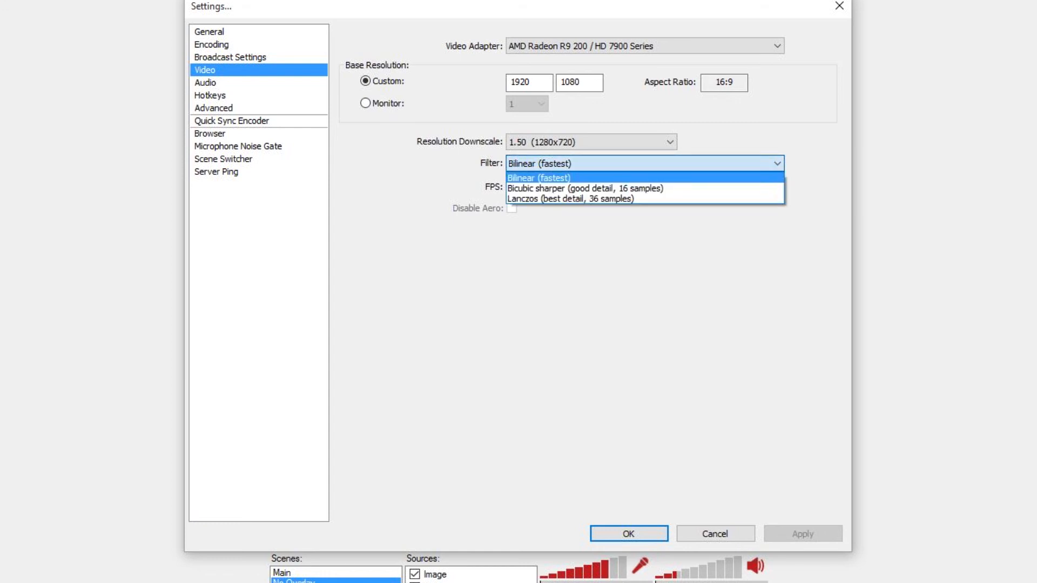
{"action": "key", "text": "Escape"}
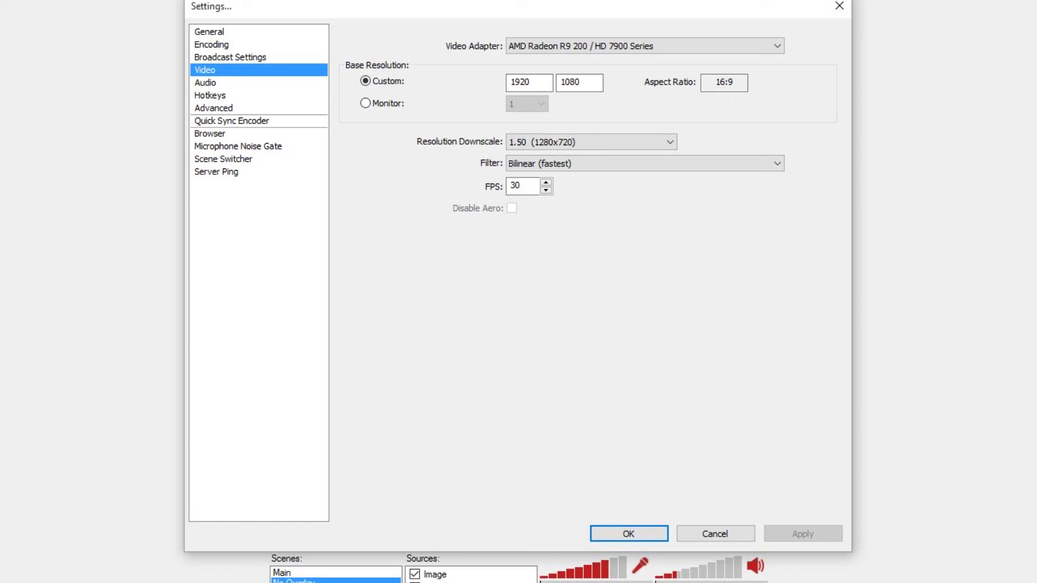
- Review the microphone device choices in the Audio settings and look over the Hotkeys settings
{"action": "left_click", "coordinate": [205, 83]}
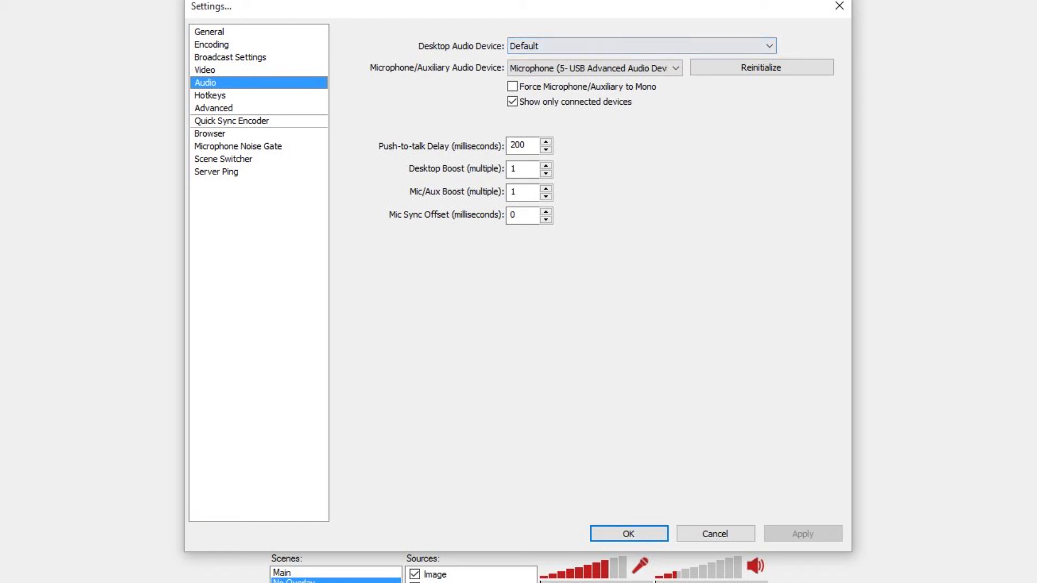
{"action": "left_click", "coordinate": [594, 68]}
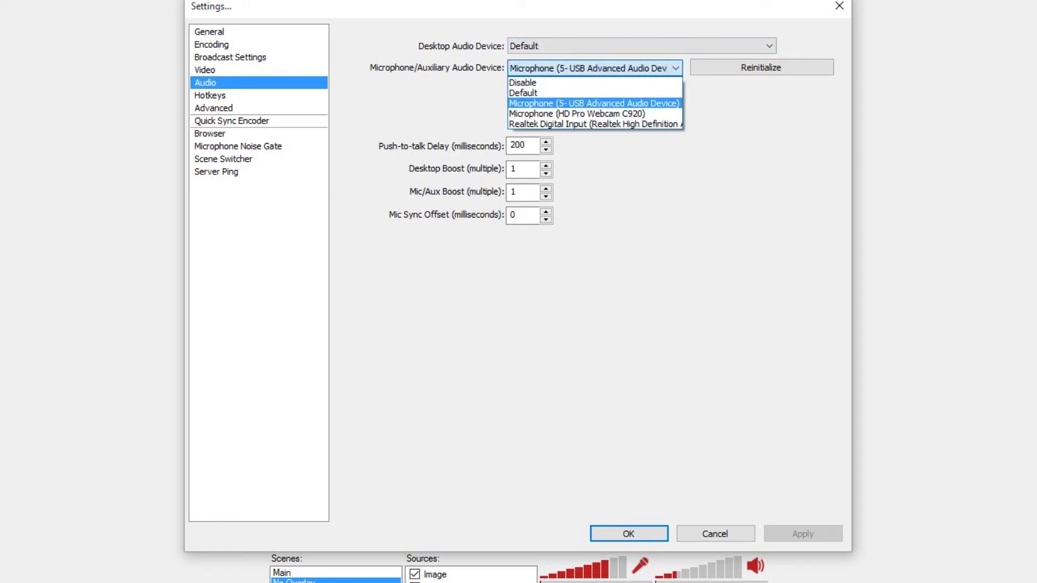
{"action": "key", "text": "Escape"}
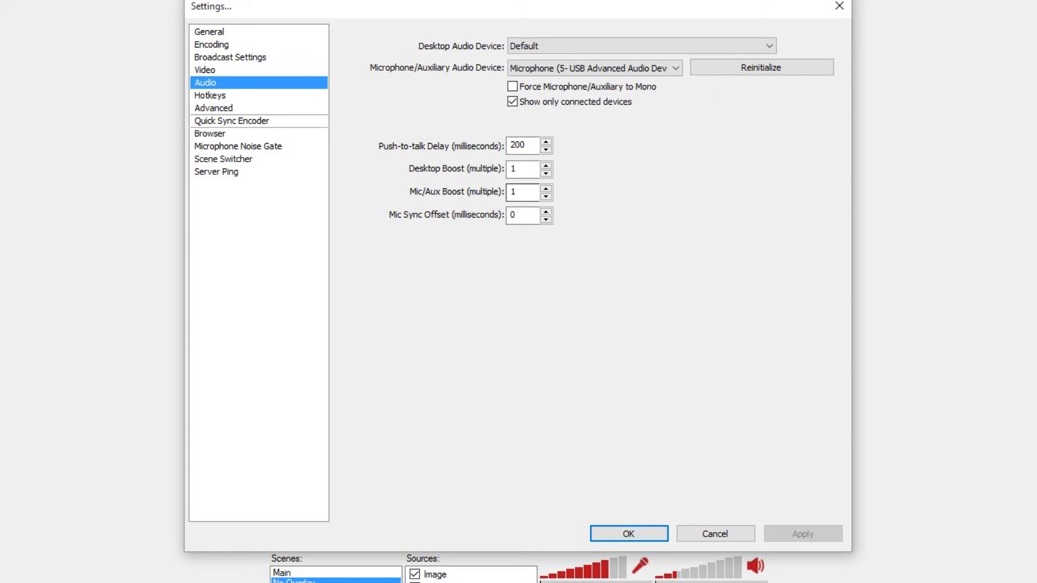
{"action": "left_click", "coordinate": [210, 95]}
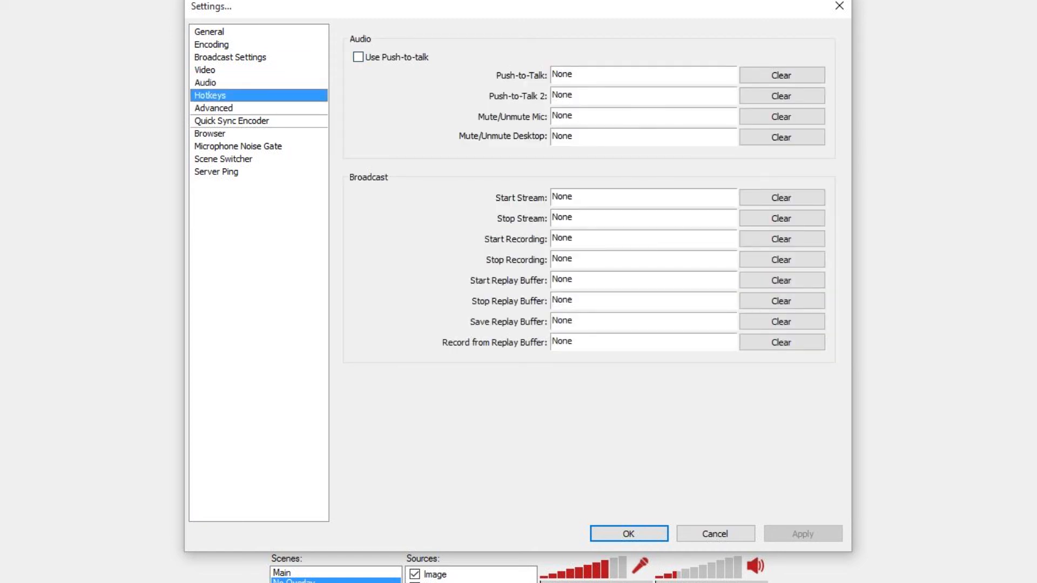
- In the Advanced settings, review the process priority classes and scene buffering time, and enable Disable encoding while previewing
{"action": "left_click", "coordinate": [213, 108]}
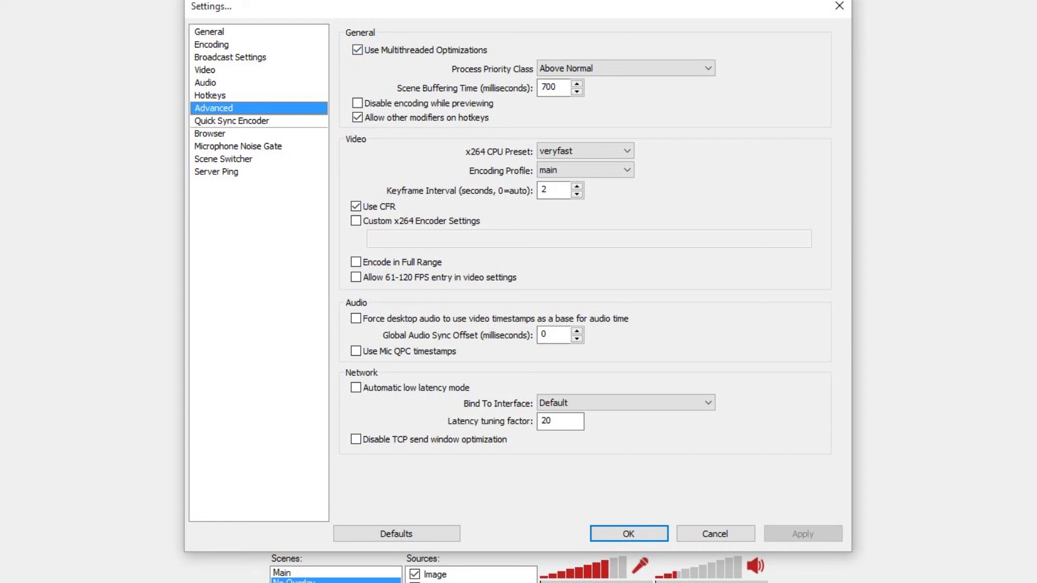
{"action": "left_click", "coordinate": [625, 68]}
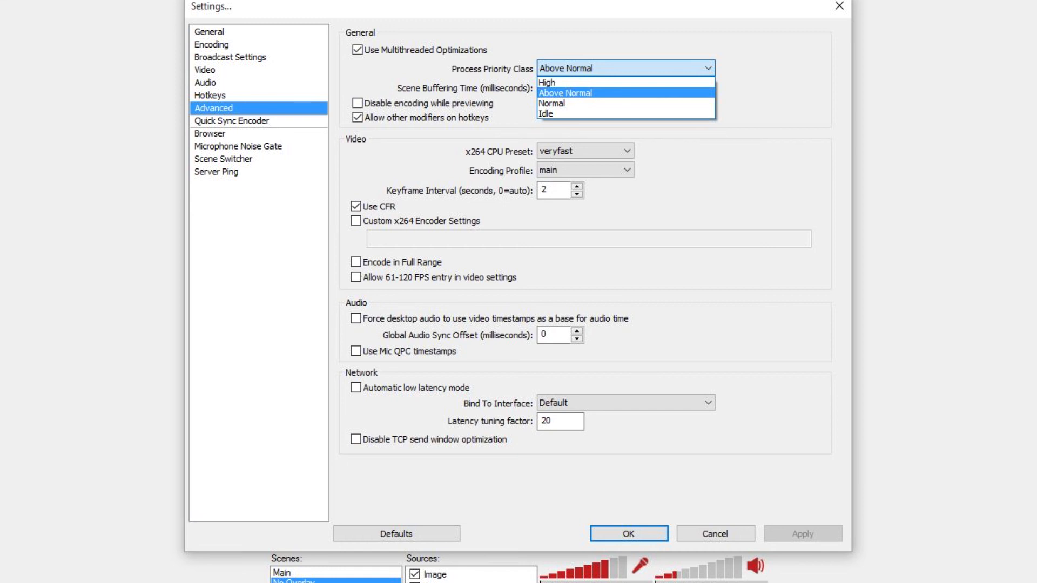
{"action": "left_click", "coordinate": [625, 68]}
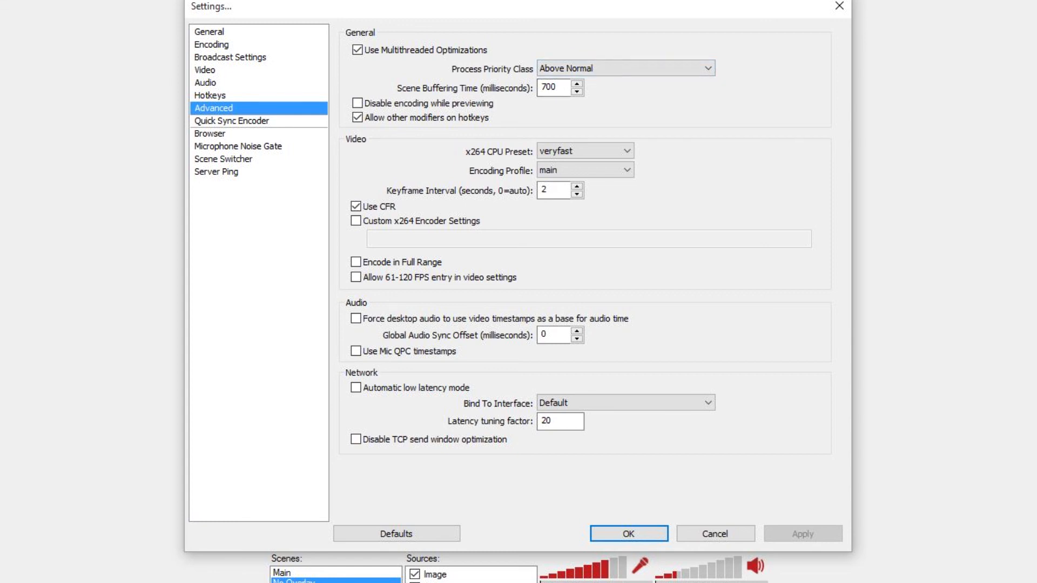
{"action": "double_click", "coordinate": [549, 87]}
{"action": "left_click", "coordinate": [357, 103]}
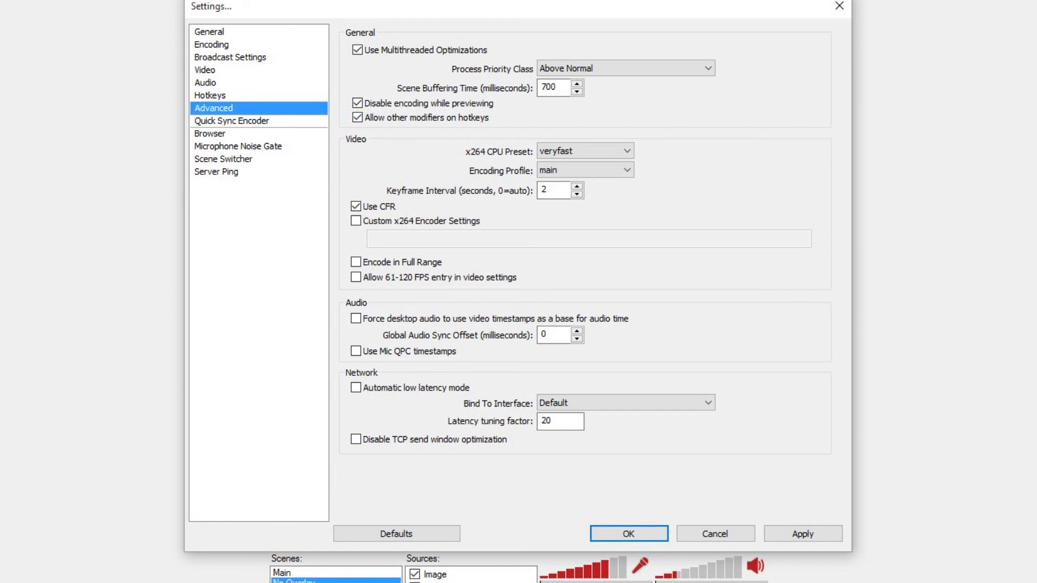
- Review the x264 CPU presets, choosing veryfast, and check the encoding profile options
{"action": "left_click", "coordinate": [585, 151]}
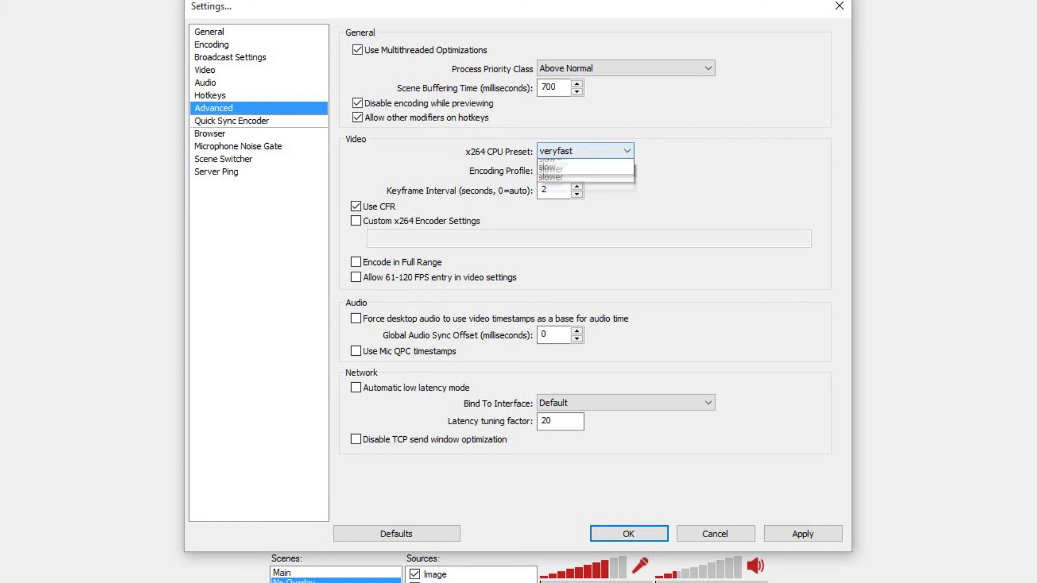
{"action": "left_click", "coordinate": [585, 150]}
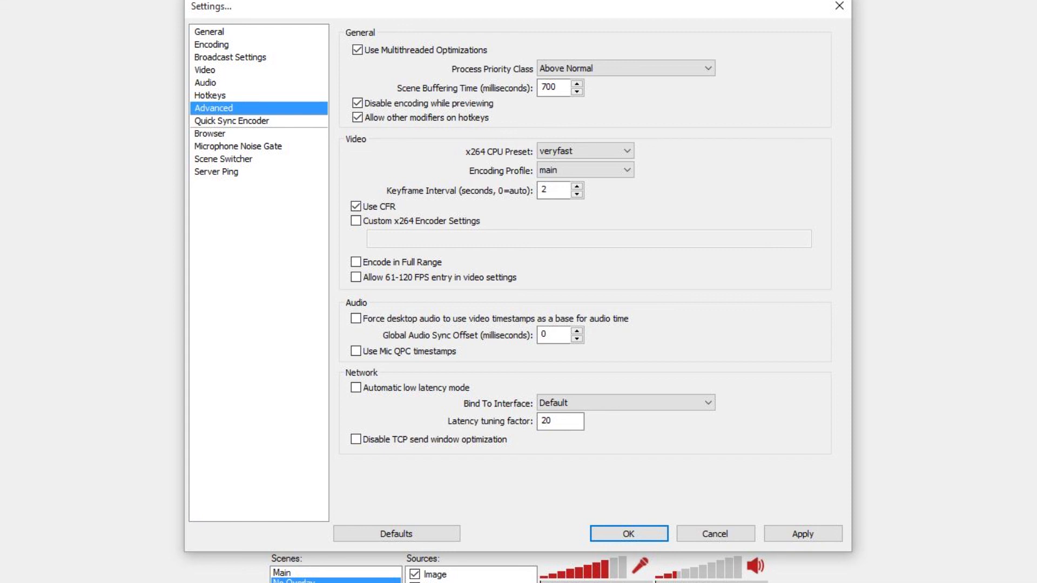
{"action": "left_click", "coordinate": [585, 151]}
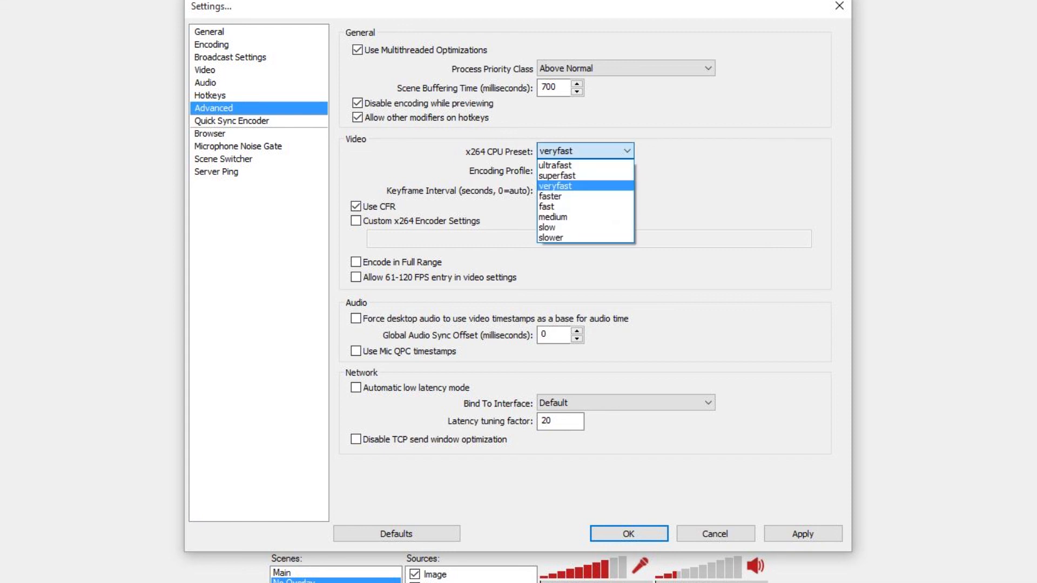
{"action": "left_click", "coordinate": [555, 186]}
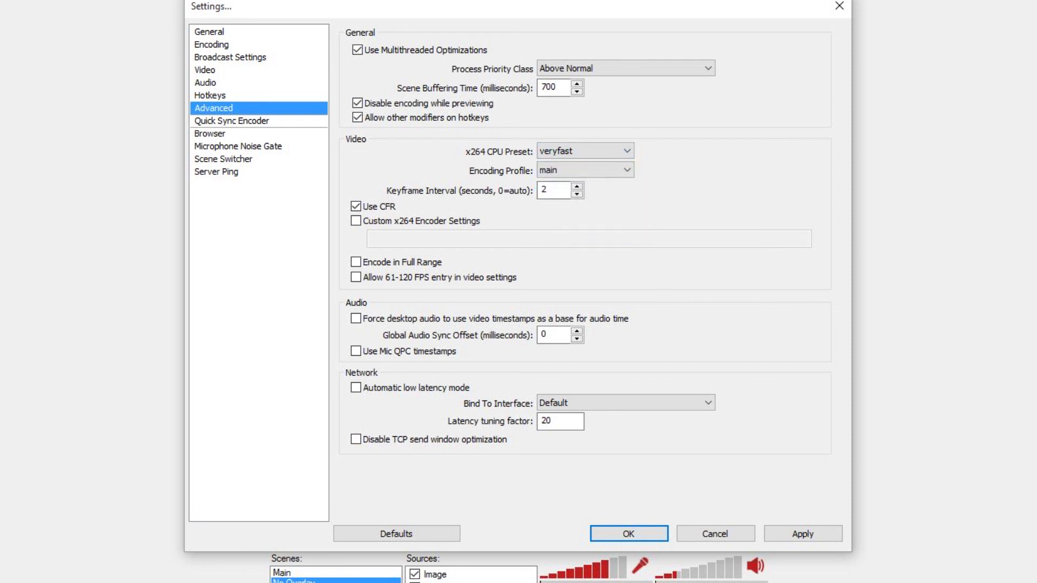
{"action": "left_click", "coordinate": [585, 151]}
{"action": "left_click", "coordinate": [585, 151]}
{"action": "left_click", "coordinate": [548, 170]}
{"action": "key", "text": "Escape"}
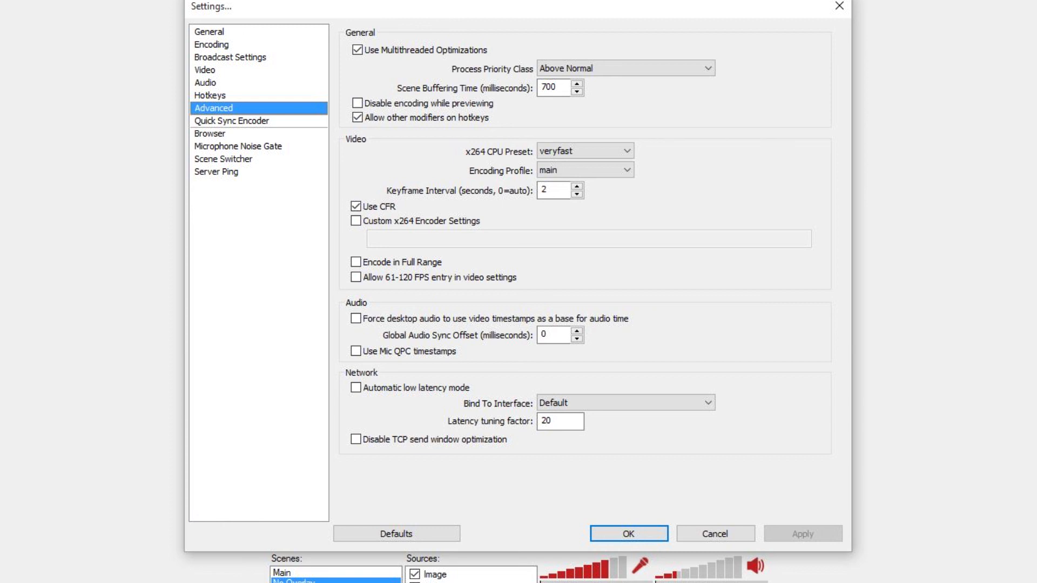
- Look over the Quick Sync Encoder settings and return to the General settings
{"action": "left_click", "coordinate": [231, 121]}
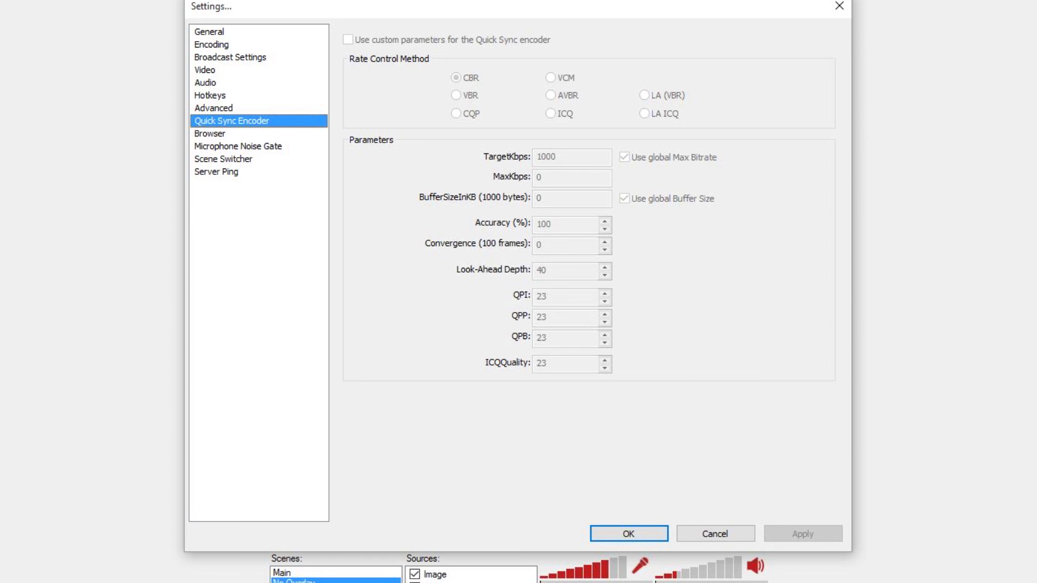
{"action": "left_click", "coordinate": [209, 31]}
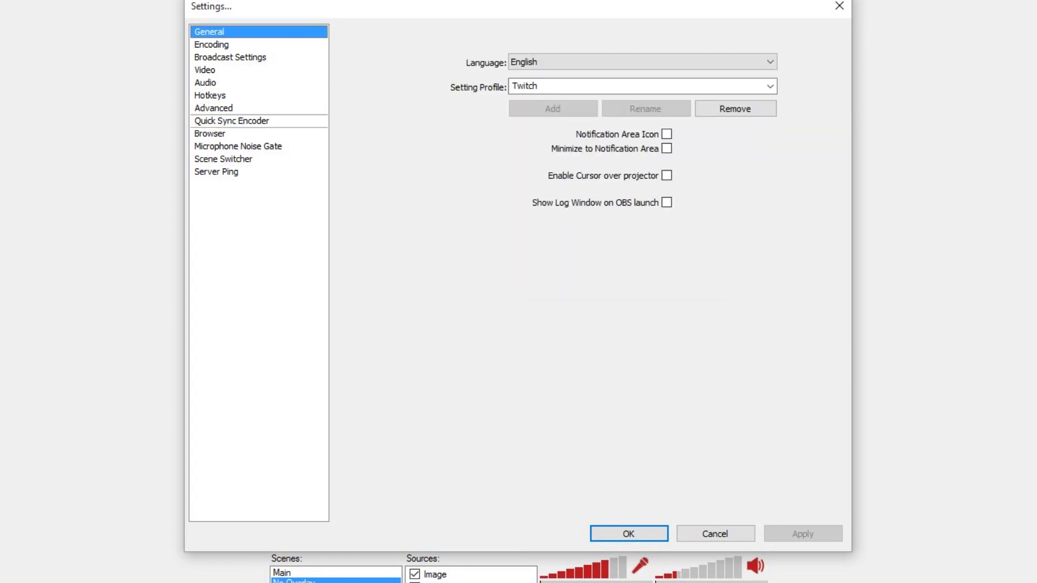